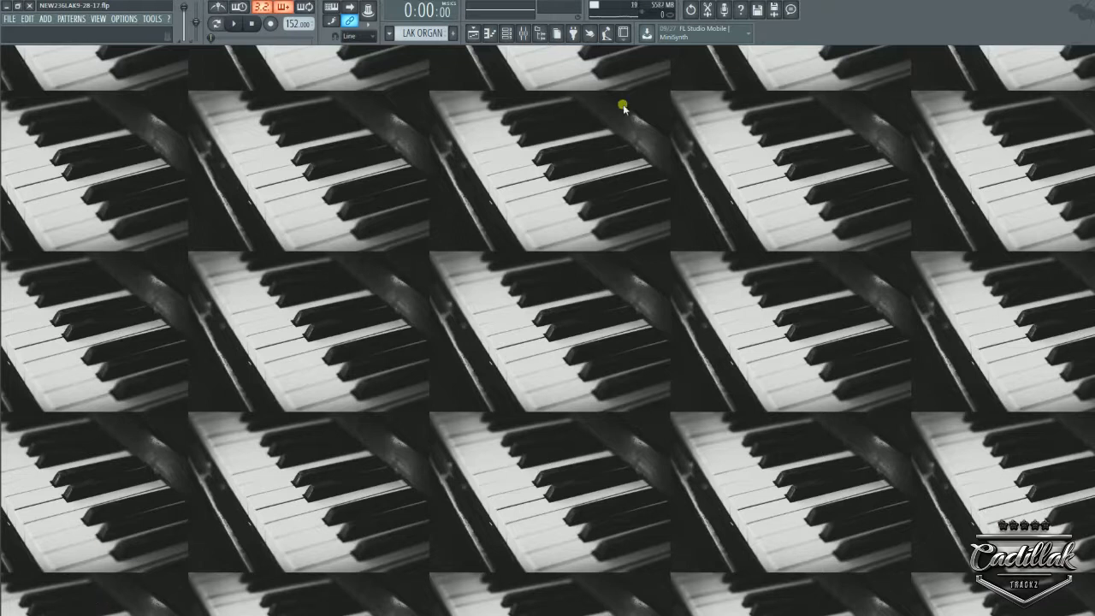
Play and stop the song briefly, and bring up the playlist, the piano roll and the channel rack.
{"action": "left_click", "coordinate": [235, 25]}
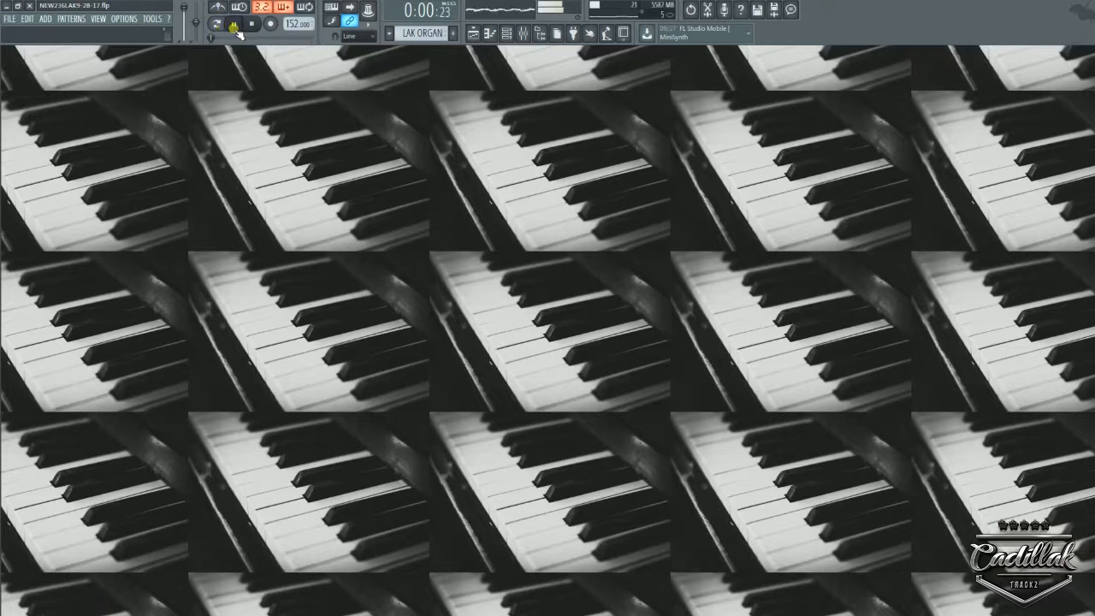
{"action": "left_click", "coordinate": [253, 24]}
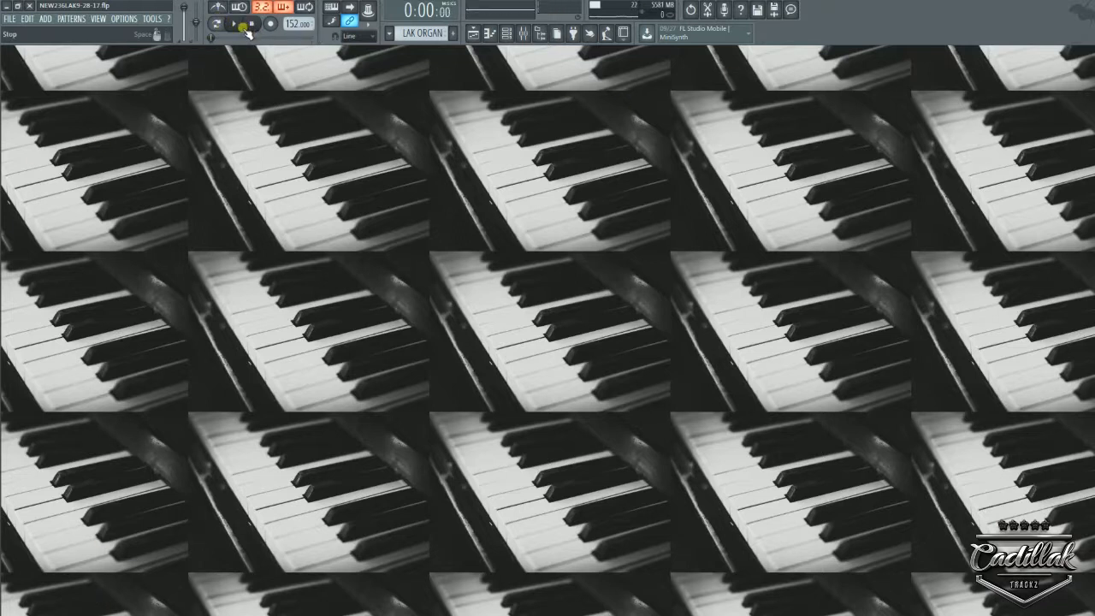
{"action": "left_click", "coordinate": [474, 34]}
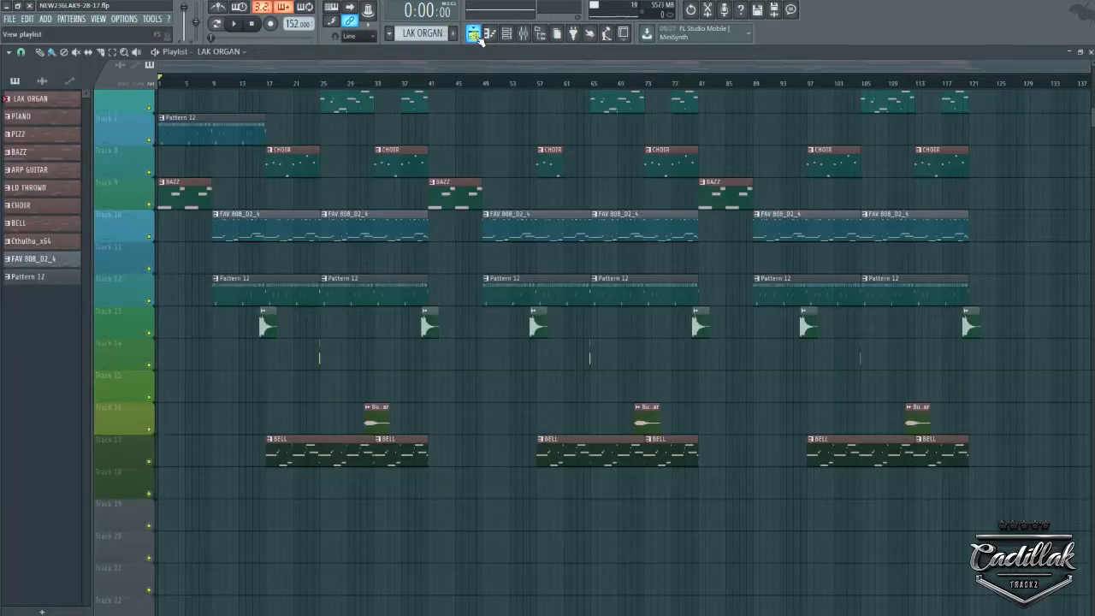
{"action": "left_click", "coordinate": [491, 34]}
{"action": "left_click", "coordinate": [507, 34]}
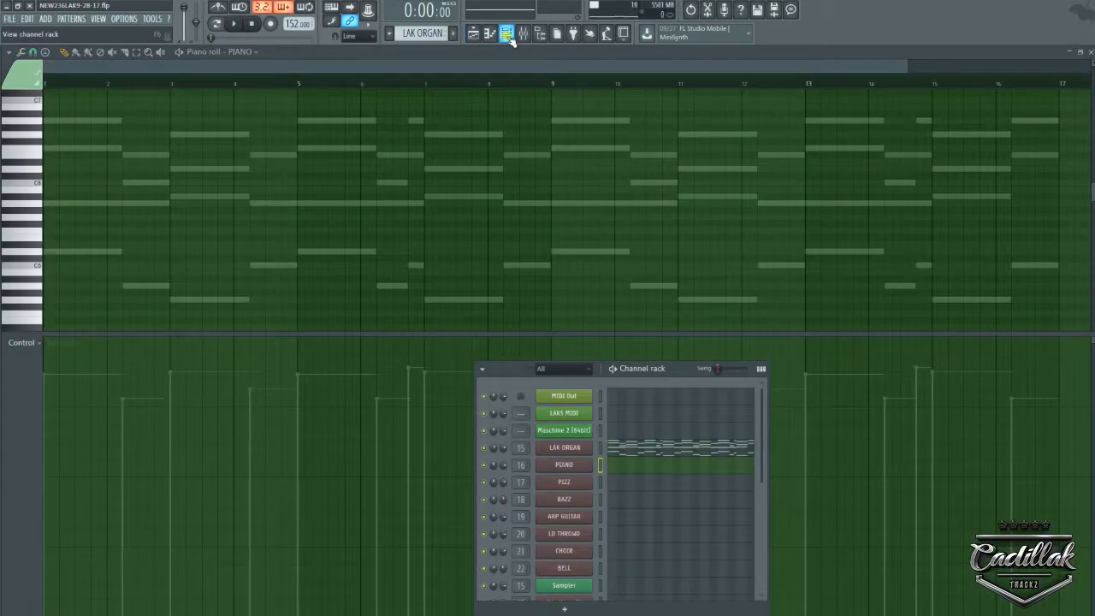
Solo the LAK ORGAN channel in the channel rack and start playback.
{"action": "right_click", "coordinate": [484, 447]}
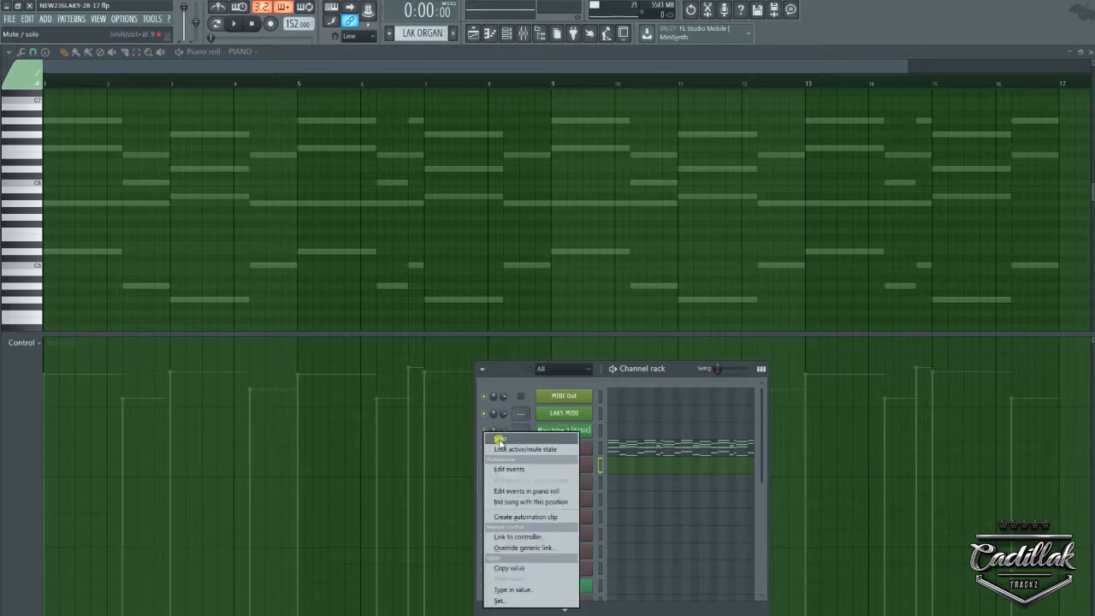
{"action": "left_click", "coordinate": [499, 439]}
{"action": "key", "text": "space"}
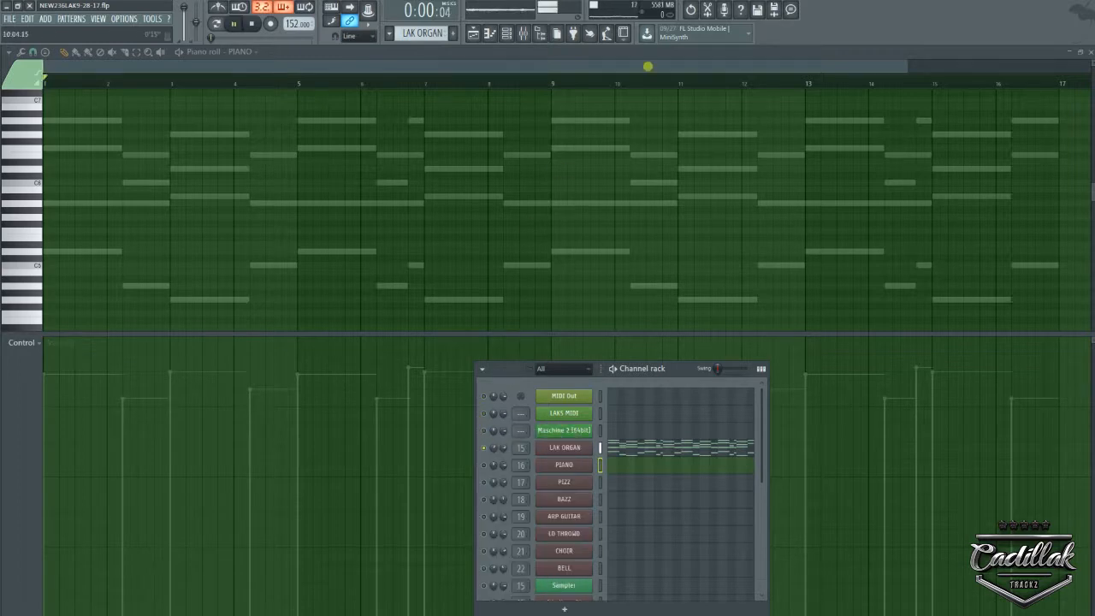
Close the open piano roll and playlist, toggle the playlist once, and hide the channel rack.
{"action": "left_click", "coordinate": [1091, 52]}
{"action": "left_click", "coordinate": [1091, 52]}
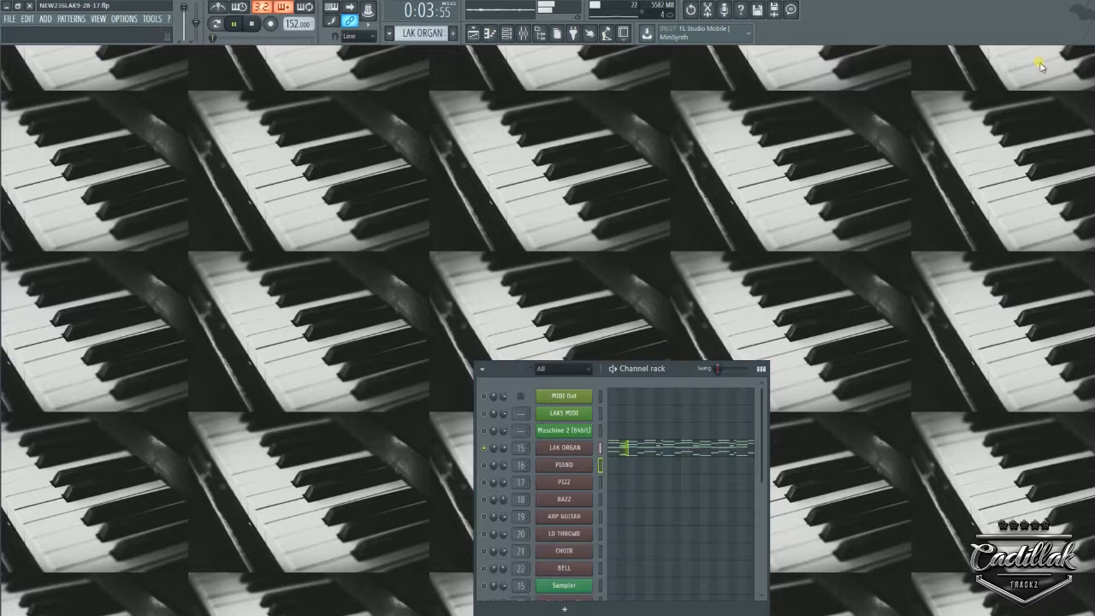
{"action": "key", "text": "F5"}
{"action": "key", "text": "F5"}
{"action": "key", "text": "F6"}
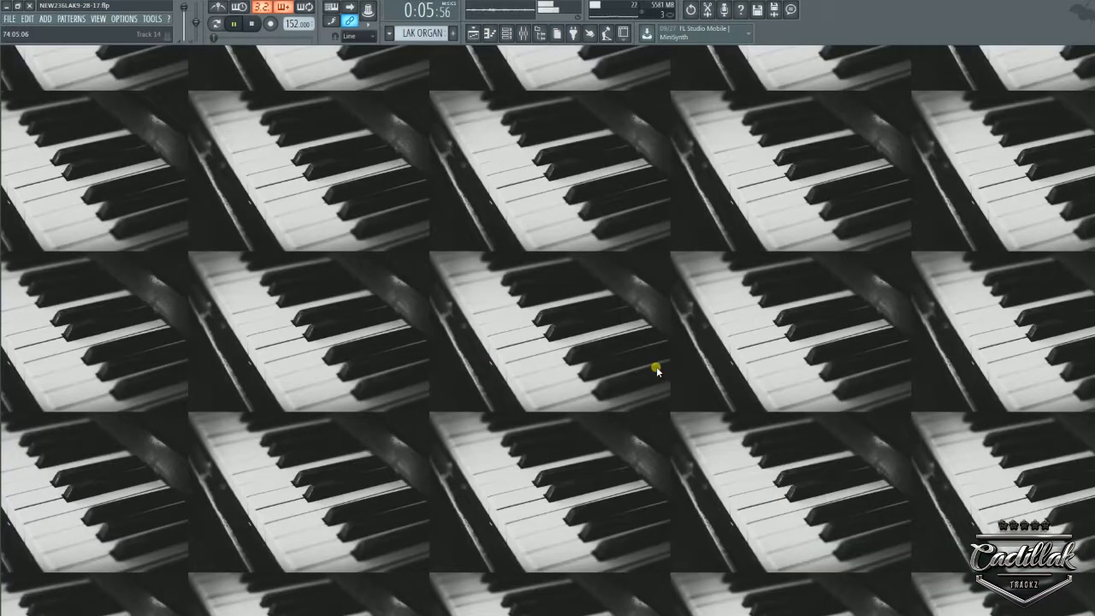
Stop playback, save the project, and show the playlist.
{"action": "key", "text": "space"}
{"action": "key", "text": "ctrl+s"}
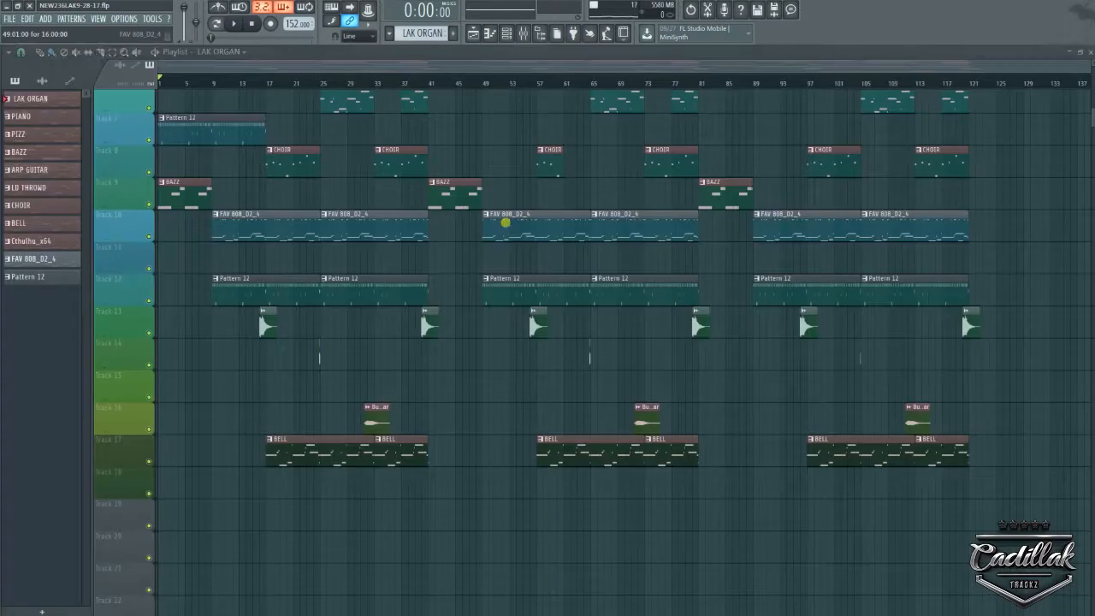
{"action": "key", "text": "F5"}
{"action": "key", "text": "F5"}
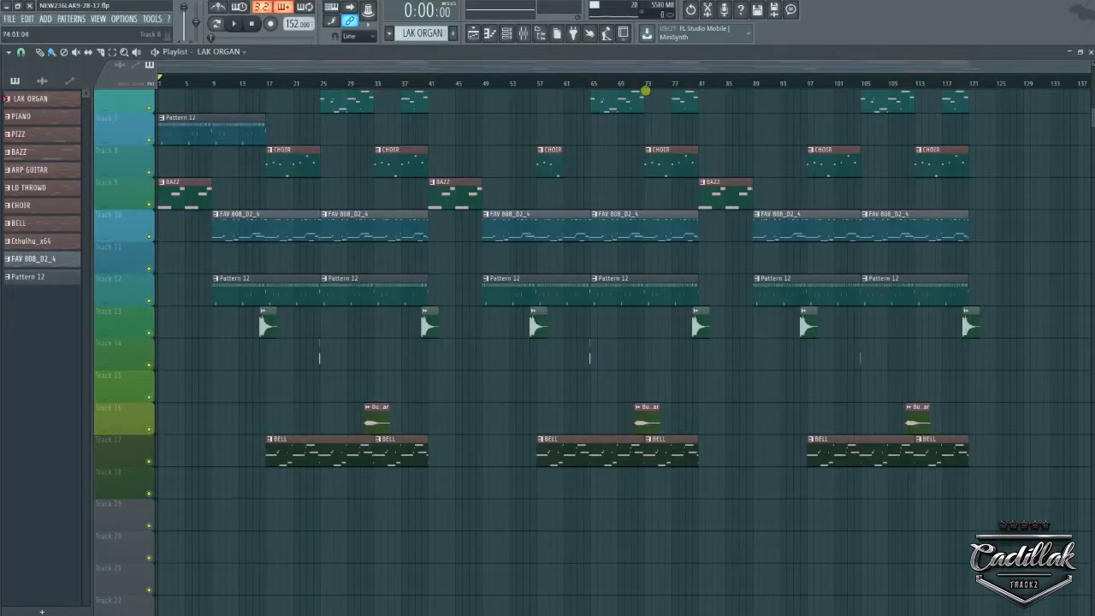
Change the playlist from maximized to a floating window and move it within the workspace.
{"action": "double_click", "coordinate": [656, 50]}
{"action": "left_click_drag", "start_coordinate": [729, 73], "coordinate": [472, 184]}
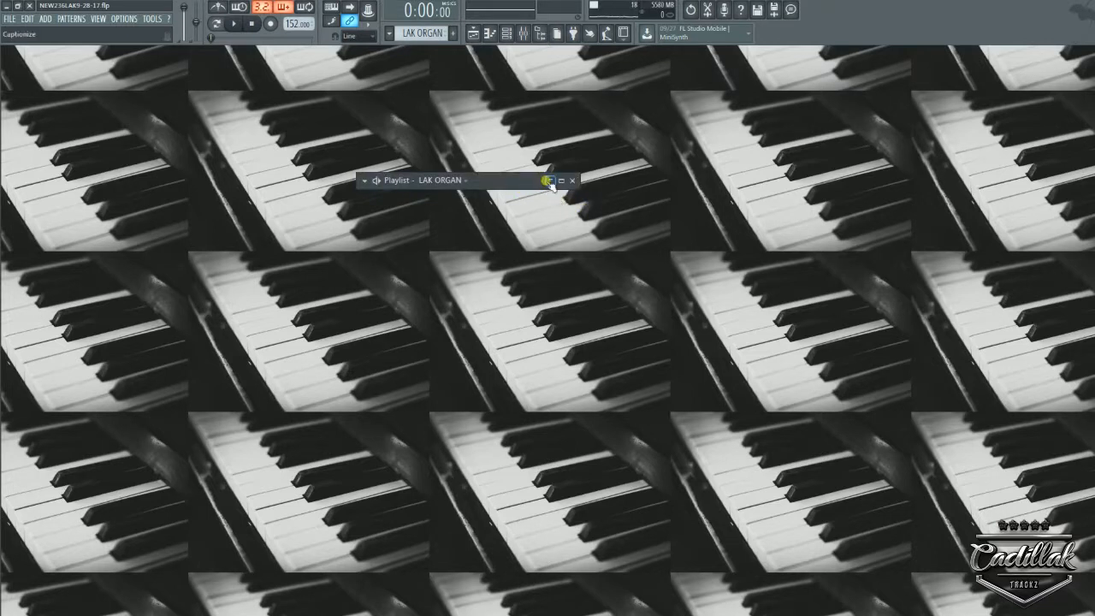
{"action": "left_click", "coordinate": [561, 181]}
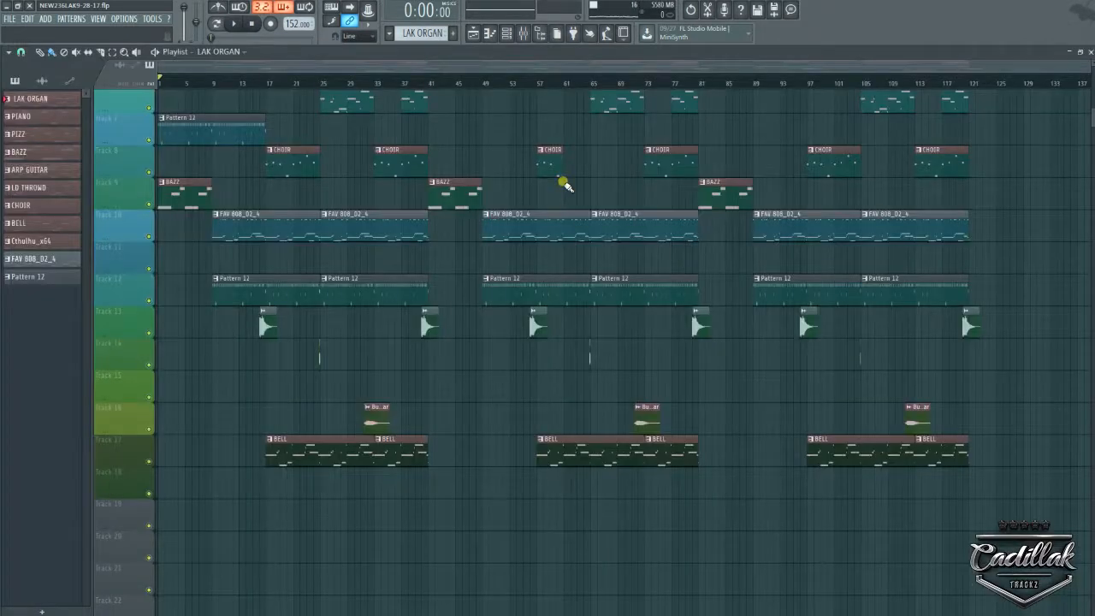
{"action": "double_click", "coordinate": [863, 53]}
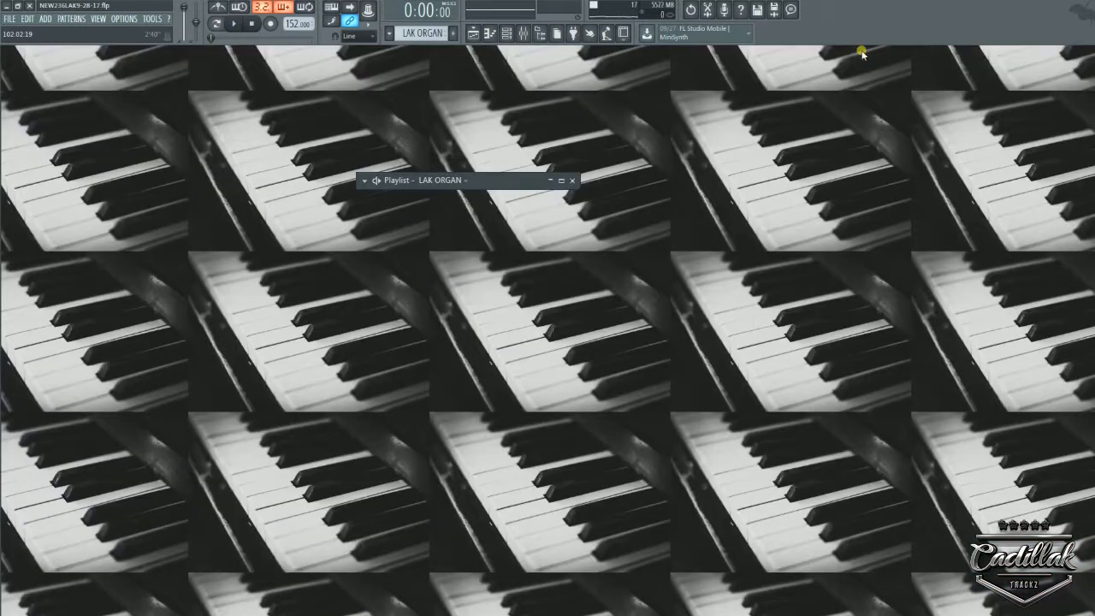
{"action": "left_click", "coordinate": [579, 187]}
Toggle the playlist on and off, reposition its floating window in the workspace, and close it.
{"action": "key", "text": "F5"}
{"action": "key", "text": "F5"}
{"action": "key", "text": "F5"}
{"action": "key", "text": "F5"}
{"action": "left_click_drag", "start_coordinate": [736, 182], "coordinate": [306, 60]}
{"action": "key", "text": "F5"}
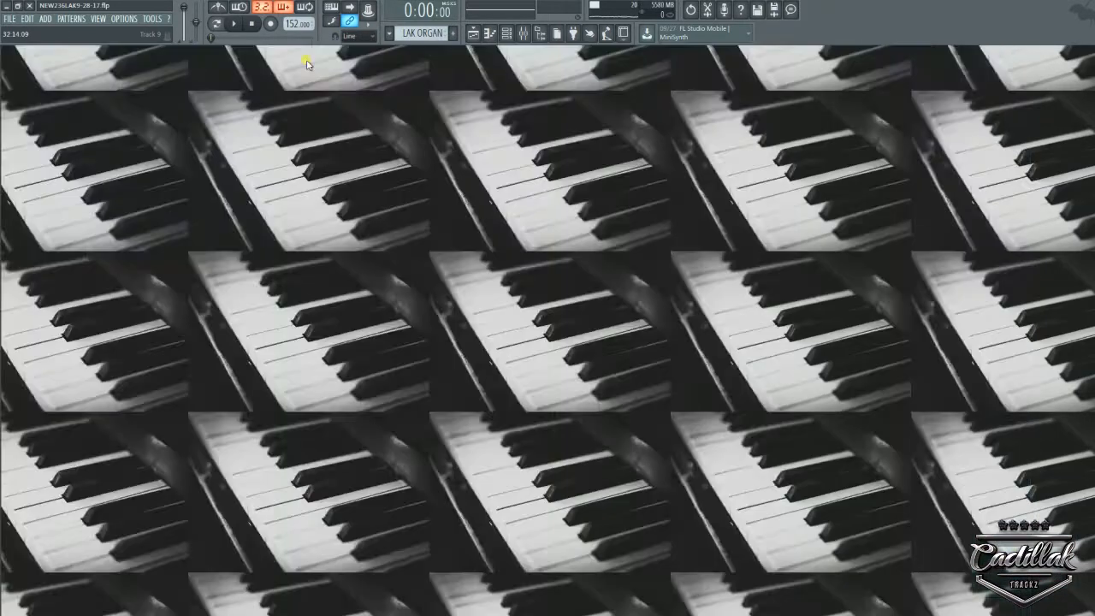
{"action": "key", "text": "F5"}
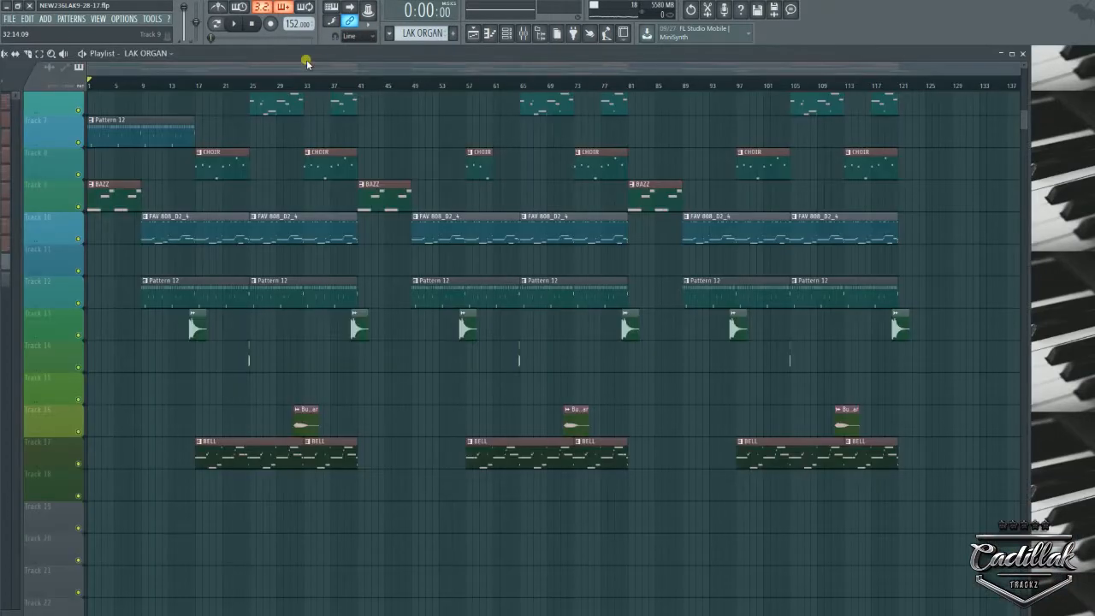
{"action": "left_click", "coordinate": [1026, 53]}
Show the channel rack, move it up to the middle of the workspace, and hide it.
{"action": "key", "text": "F6"}
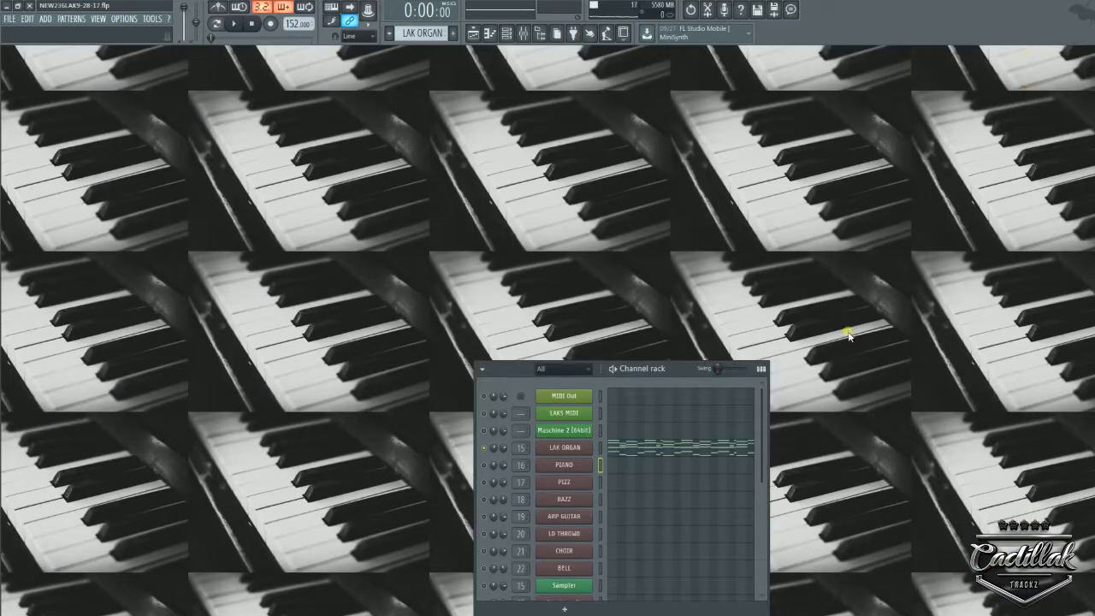
{"action": "left_click_drag", "start_coordinate": [512, 366], "coordinate": [465, 133]}
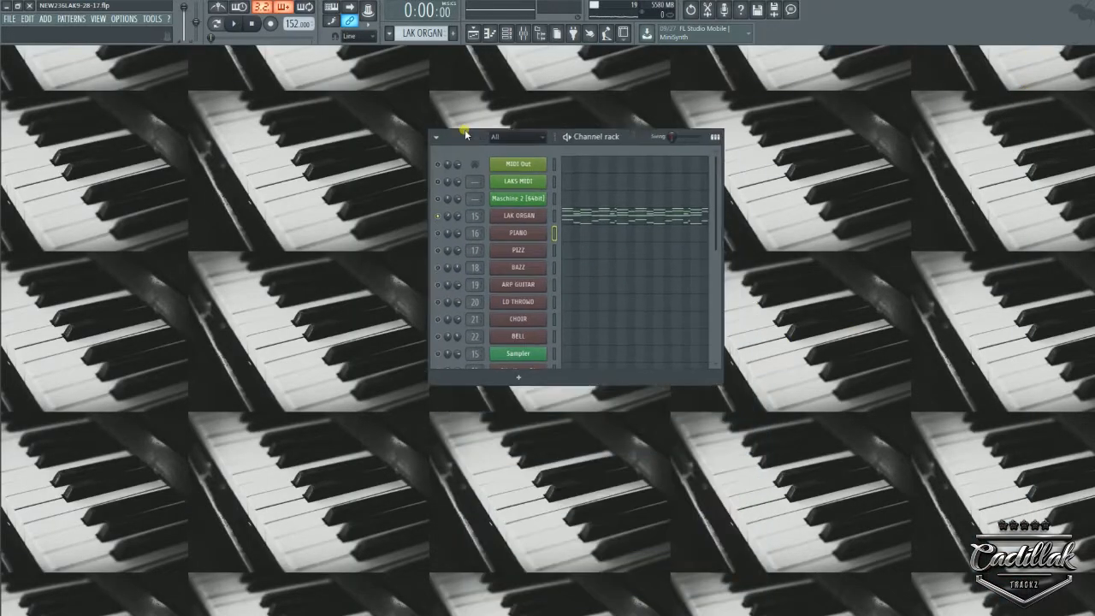
{"action": "key", "text": "F6"}
Toggle the playlist on and off repeatedly and bring the channel rack back into view.
{"action": "key", "text": "F5"}
{"action": "key", "text": "F5"}
{"action": "key", "text": "F5"}
{"action": "key", "text": "F5"}
{"action": "key", "text": "F5"}
{"action": "key", "text": "F5"}
{"action": "key", "text": "F5"}
{"action": "key", "text": "F5"}
{"action": "key", "text": "F5"}
{"action": "key", "text": "F5"}
{"action": "key", "text": "F6"}
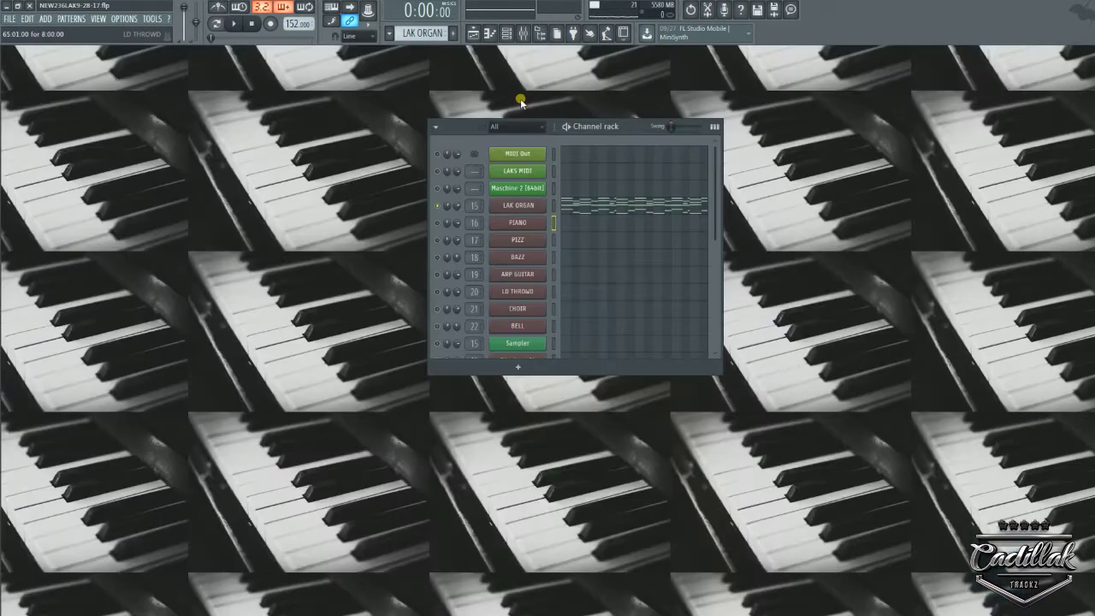
Show the PIANO channel's piano roll, look over its ghost notes, and hide it again.
{"action": "key", "text": "F7"}
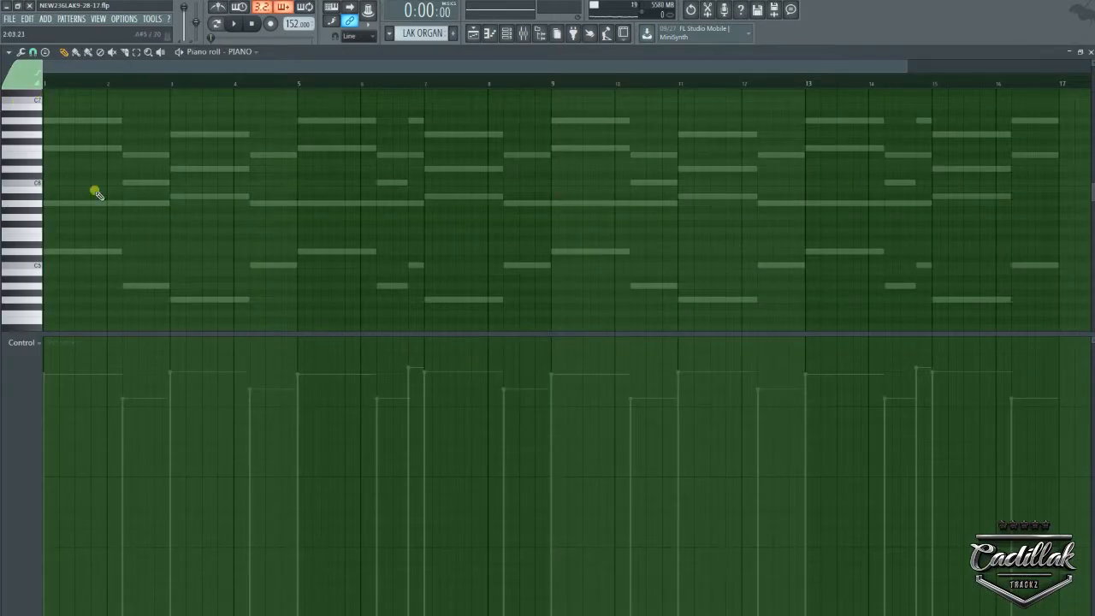
{"action": "scroll", "coordinate": [50, 257], "scroll_direction": "up", "scroll_amount": 3}
{"action": "scroll", "coordinate": [155, 237], "scroll_direction": "down", "scroll_amount": 2}
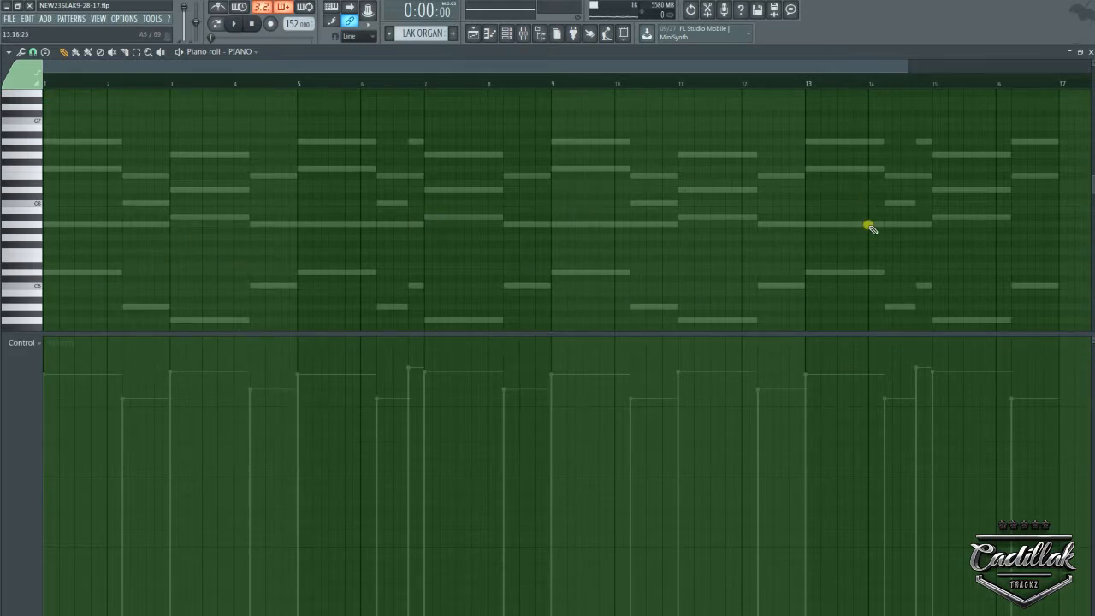
{"action": "key", "text": "F7"}
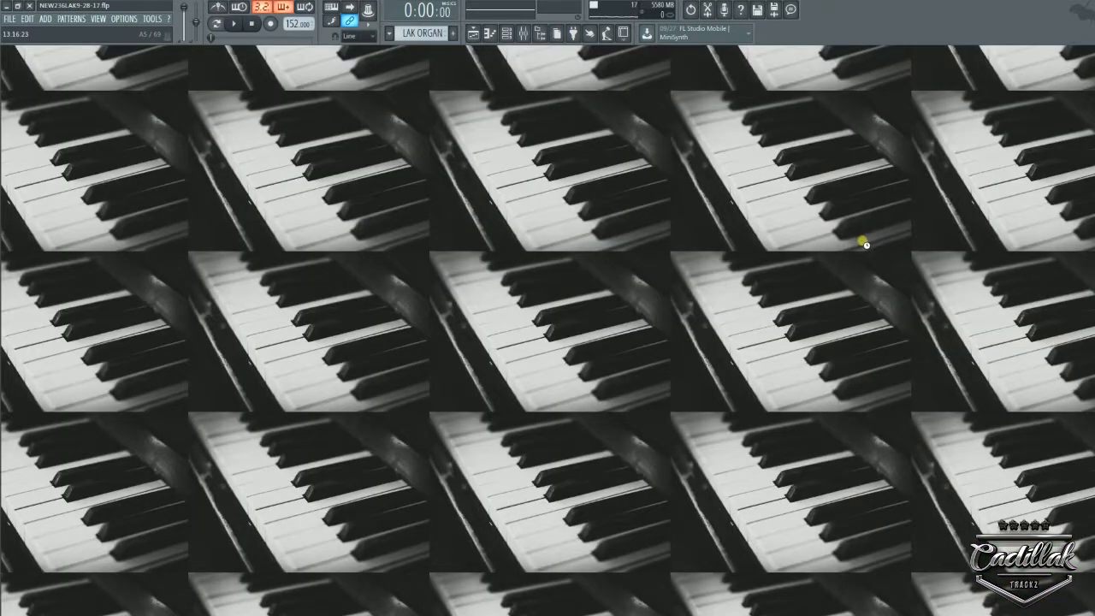
Bring up the plugin picker to look over the available instruments and effects, and dismiss it without choosing one.
{"action": "key", "text": "F8"}
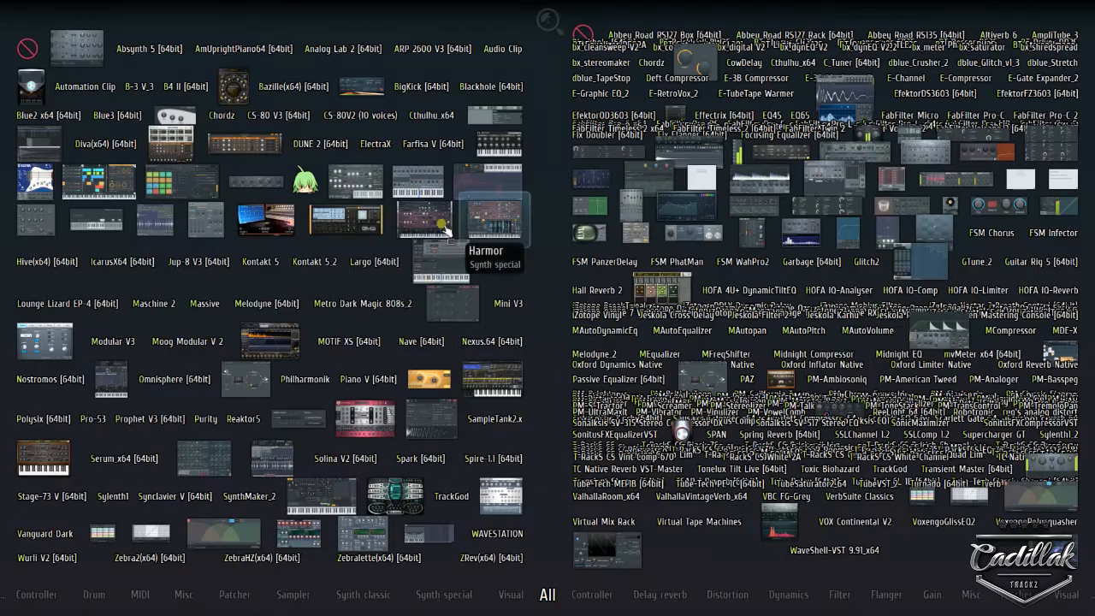
{"action": "mouse_move", "coordinate": [439, 568]}
{"action": "left_click", "coordinate": [509, 176]}
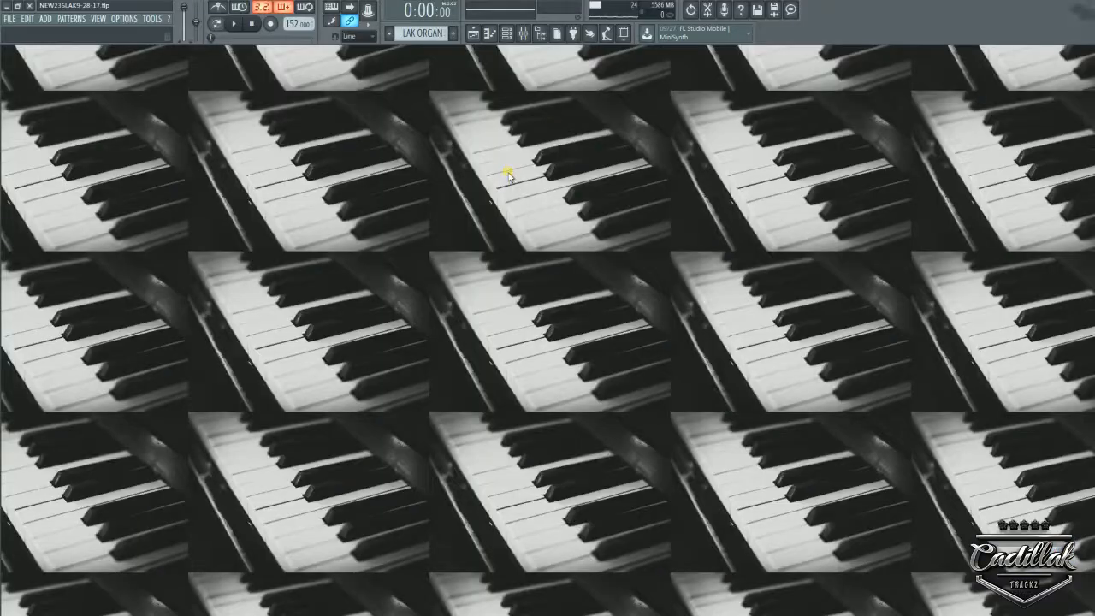
{"action": "key", "text": "F8"}
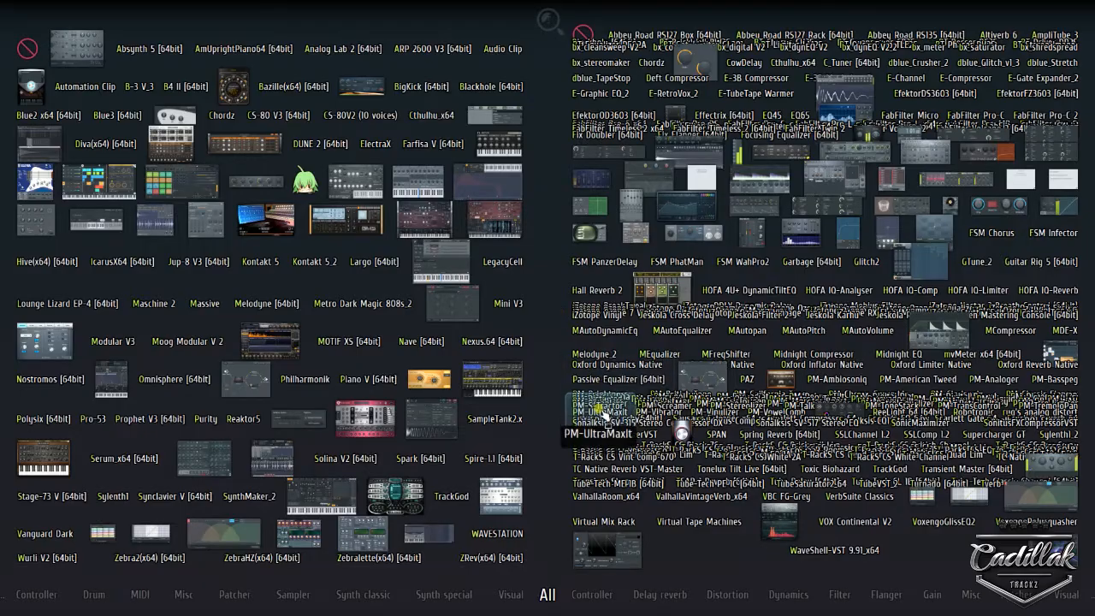
{"action": "left_click", "coordinate": [534, 163]}
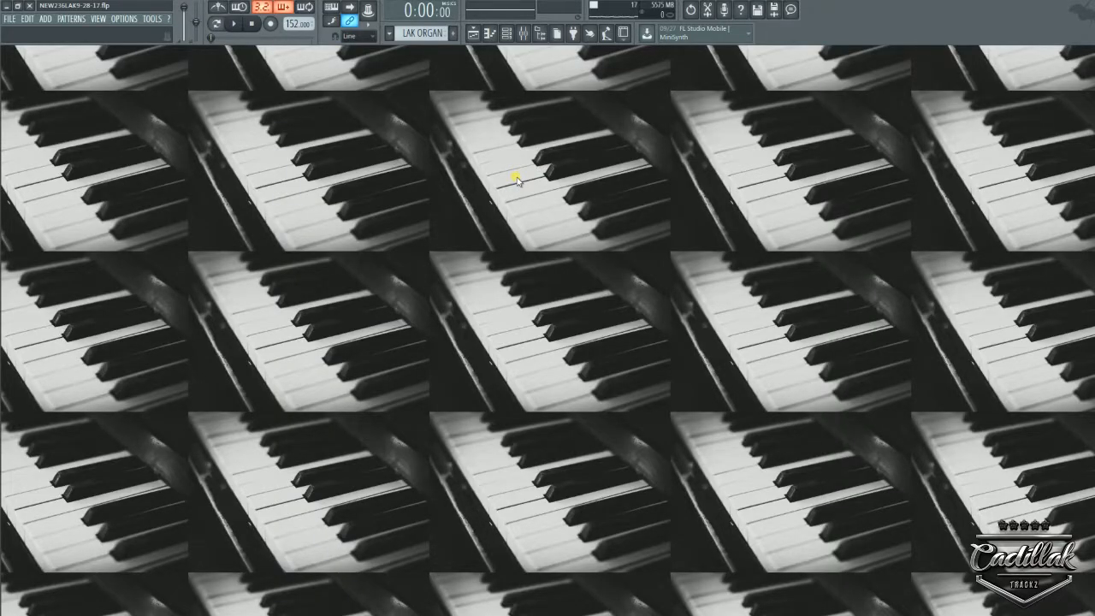
Show the mixer, overlay the channel rack and the playlist on it, and hide all of these windows.
{"action": "key", "text": "F9"}
{"action": "key", "text": "F9"}
{"action": "key", "text": "F9"}
{"action": "key", "text": "F6"}
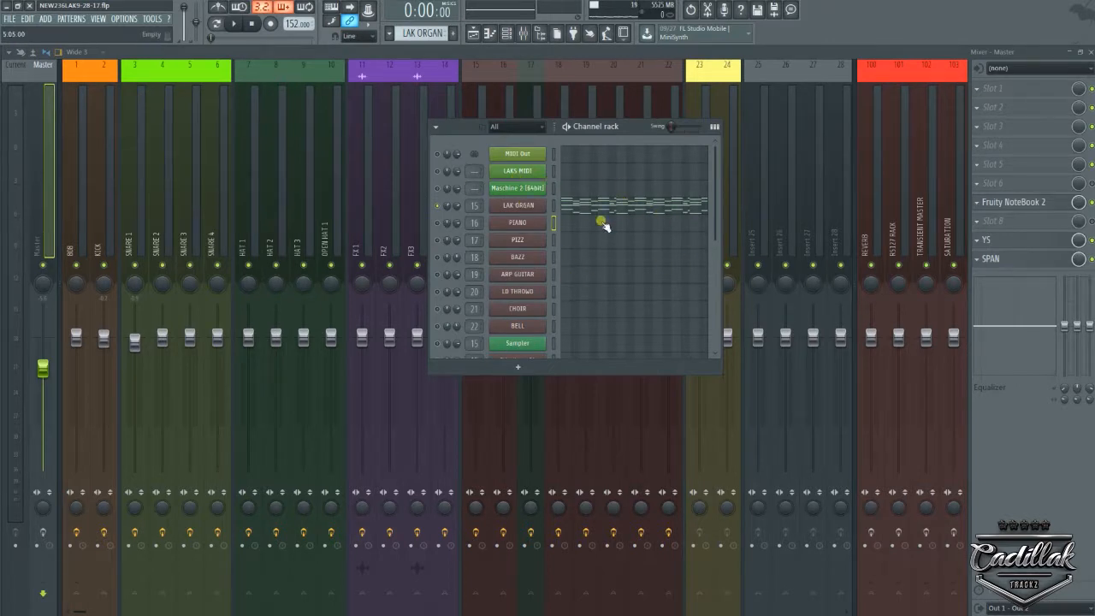
{"action": "key", "text": "F5"}
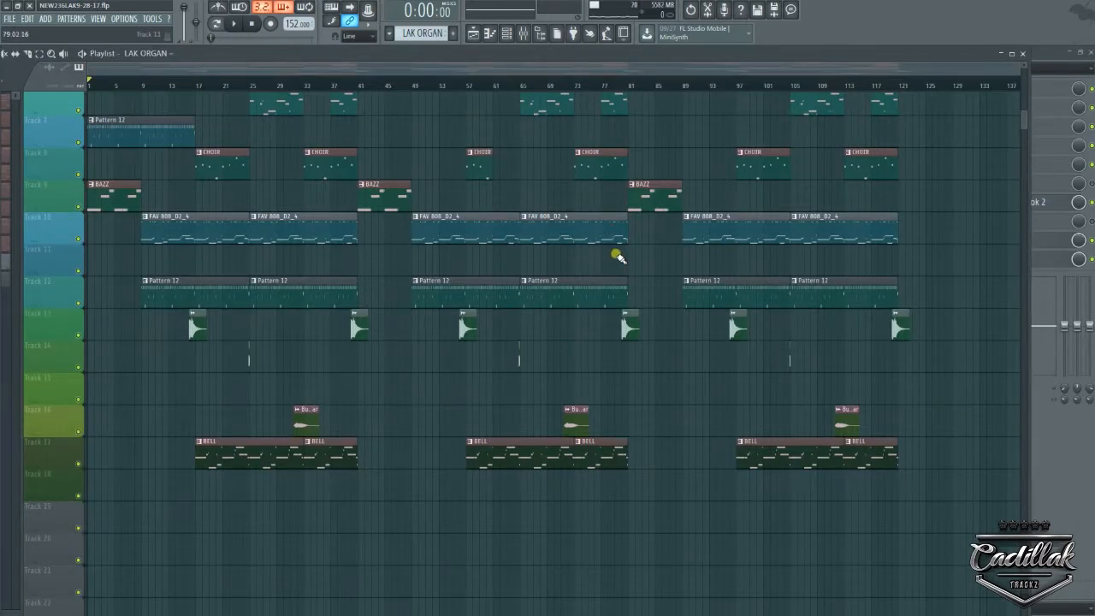
{"action": "key", "text": "F6"}
{"action": "key", "text": "F6"}
{"action": "key", "text": "F9"}
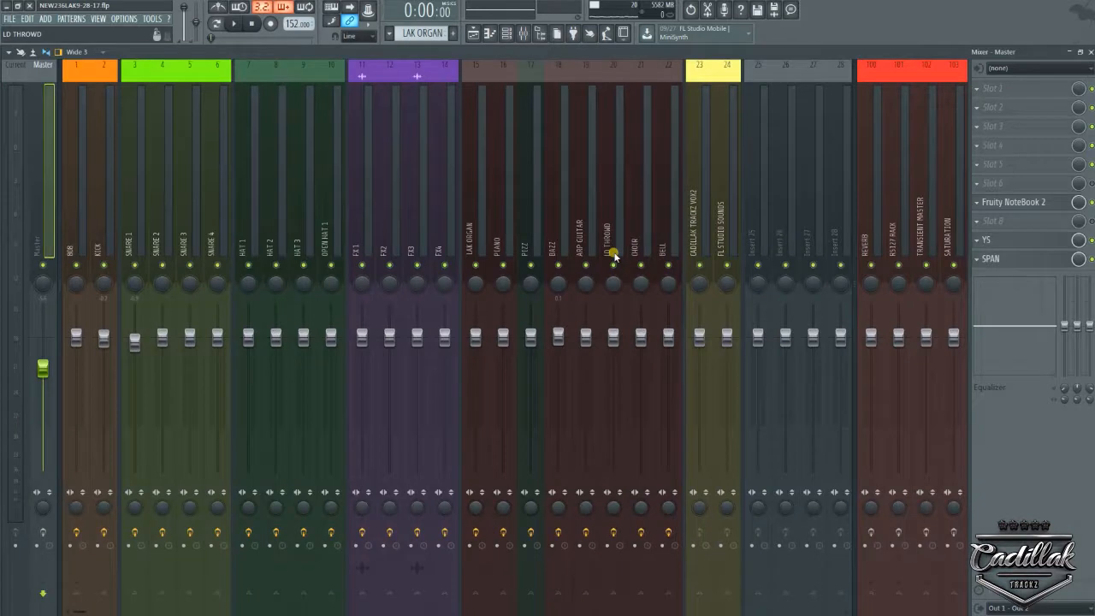
{"action": "key", "text": "F9"}
Open the MIDI settings, view the project's info page, and close the settings.
{"action": "key", "text": "F10"}
{"action": "key", "text": "F10"}
{"action": "key", "text": "F10"}
{"action": "key", "text": "F10"}
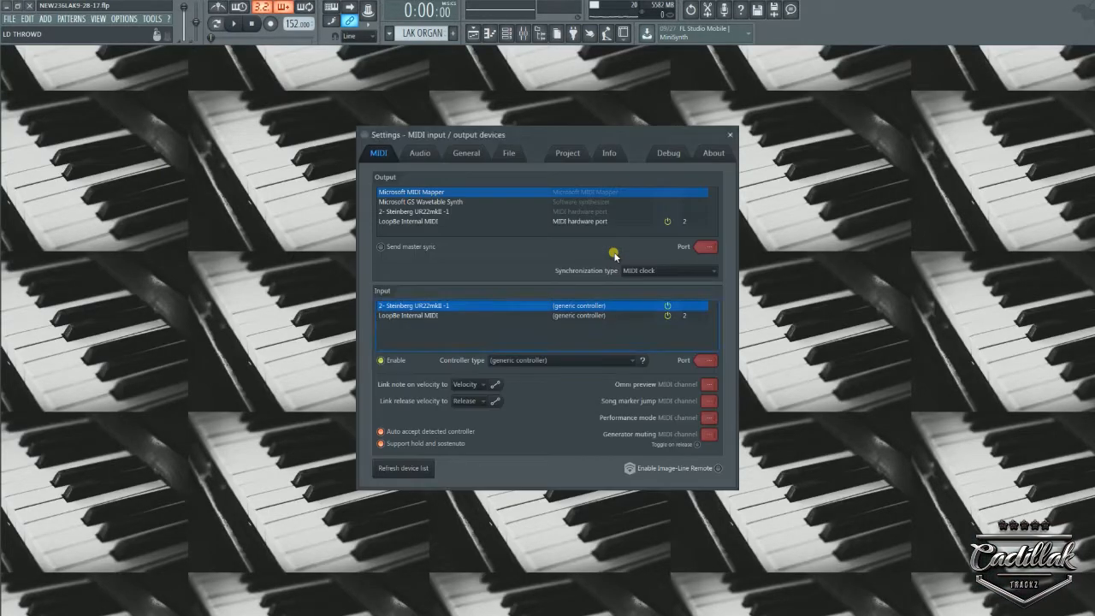
{"action": "key", "text": "F11"}
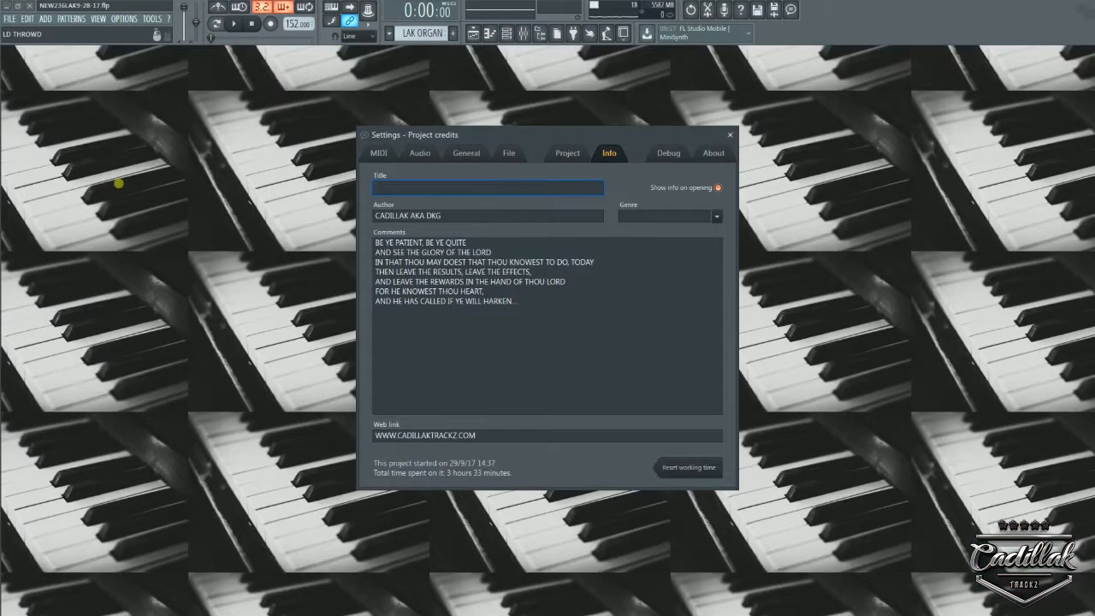
{"action": "left_click", "coordinate": [729, 134]}
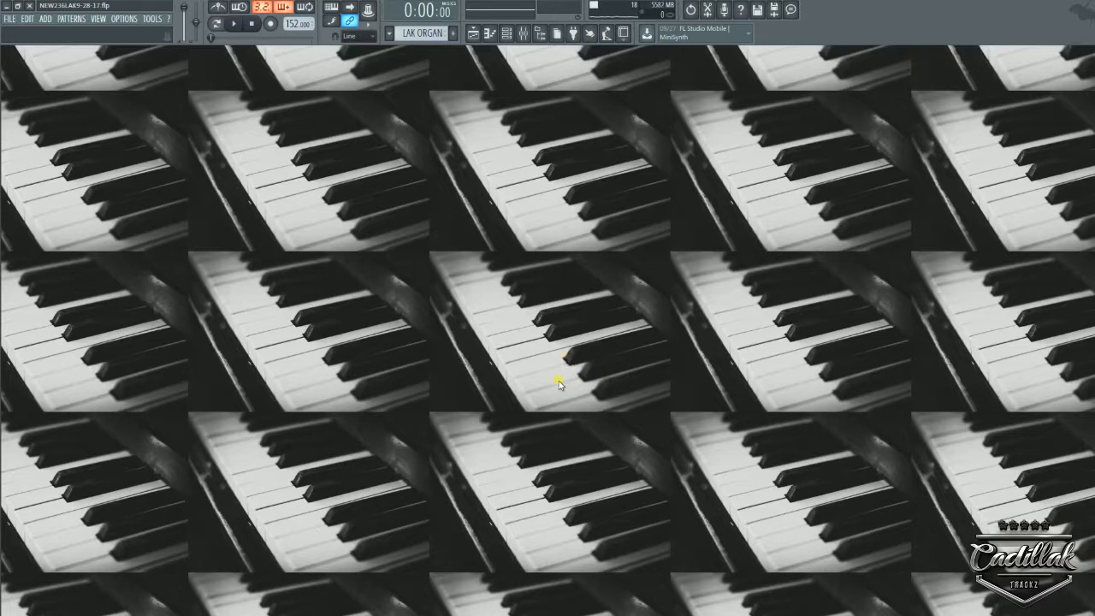
Show the channel rack, open the LAK ORGAN channel's piano roll to view its notes, and close it.
{"action": "key", "text": "F6"}
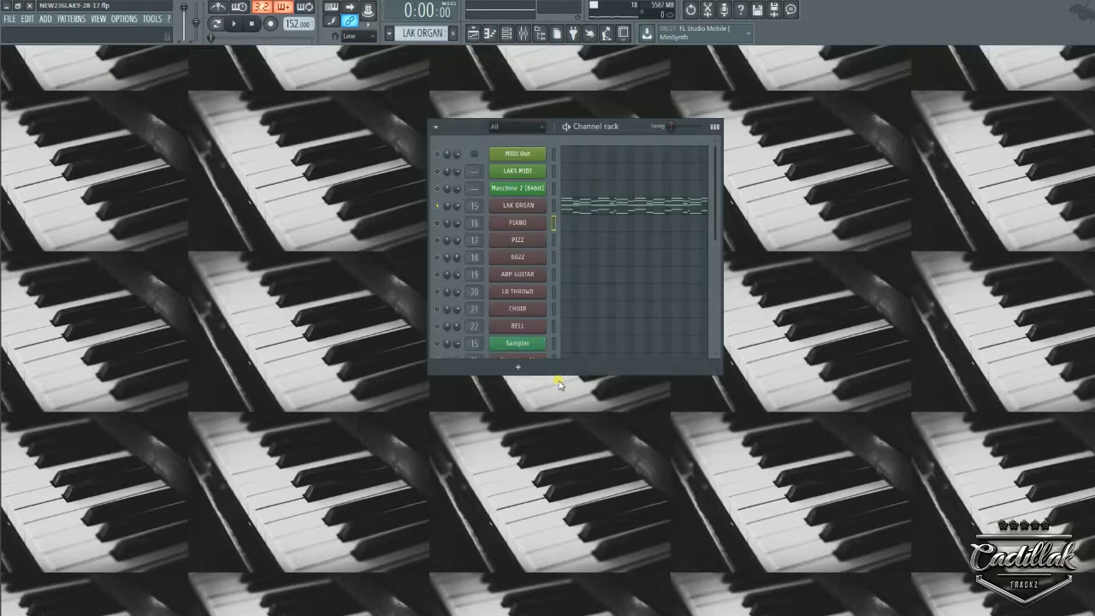
{"action": "right_click", "coordinate": [539, 208]}
{"action": "left_click", "coordinate": [572, 206]}
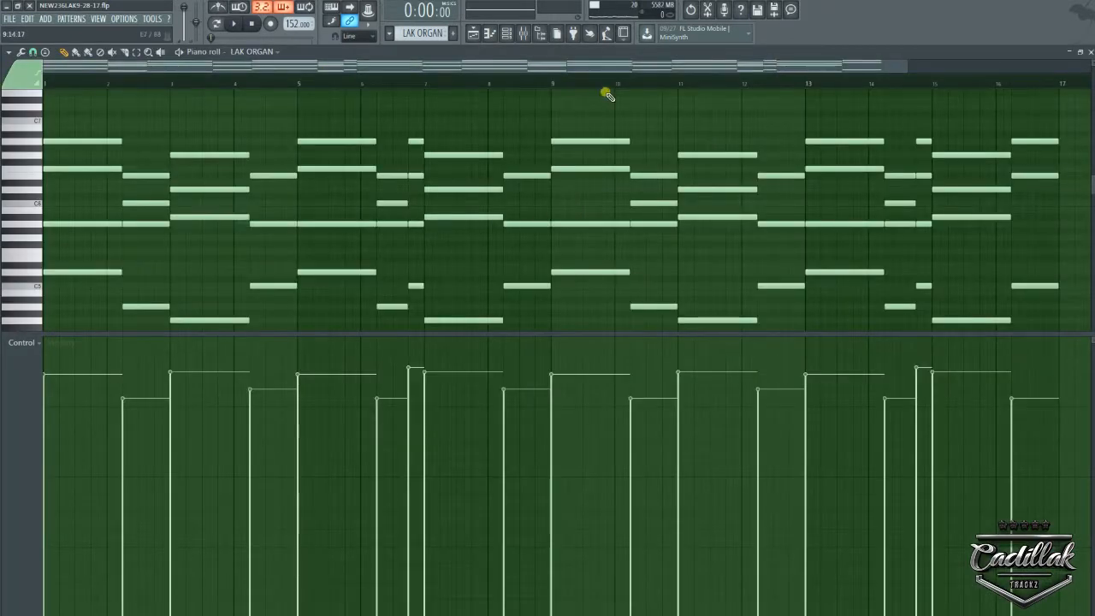
{"action": "scroll", "coordinate": [614, 85], "scroll_direction": "down", "scroll_amount": 1}
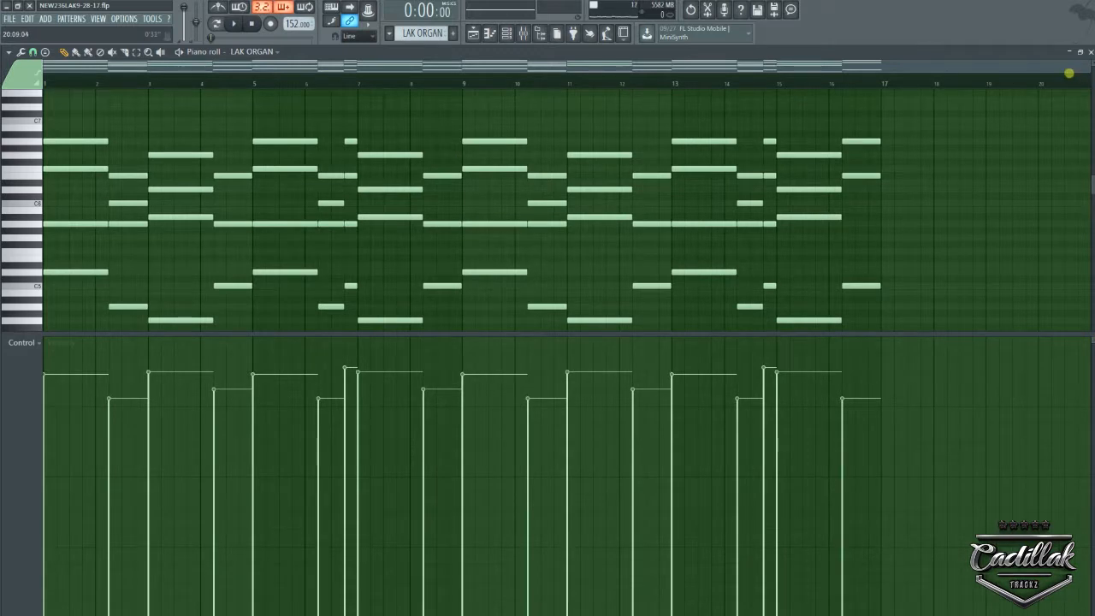
{"action": "left_click", "coordinate": [1091, 51]}
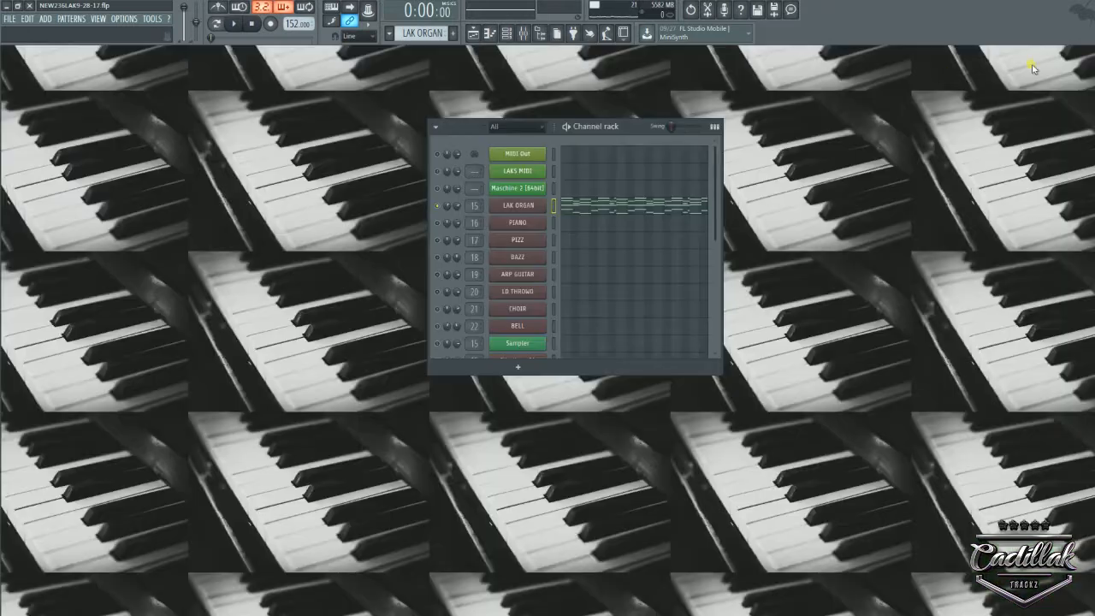
Copy the notes from the LAK ORGAN channel and paste them into the LAKS MIDI channel.
{"action": "right_click", "coordinate": [529, 209]}
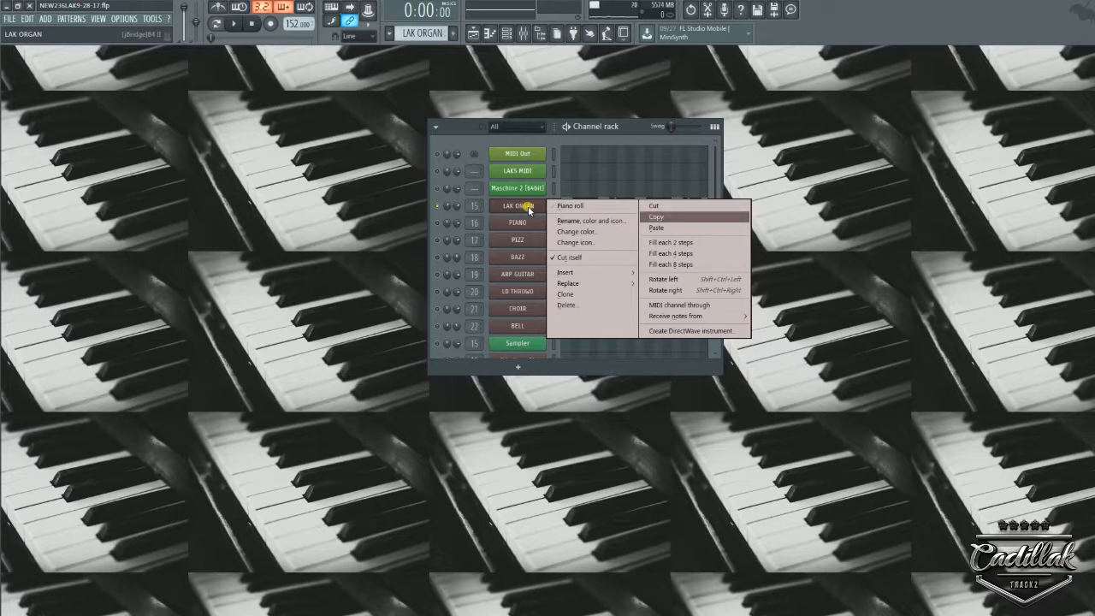
{"action": "key", "text": "Return"}
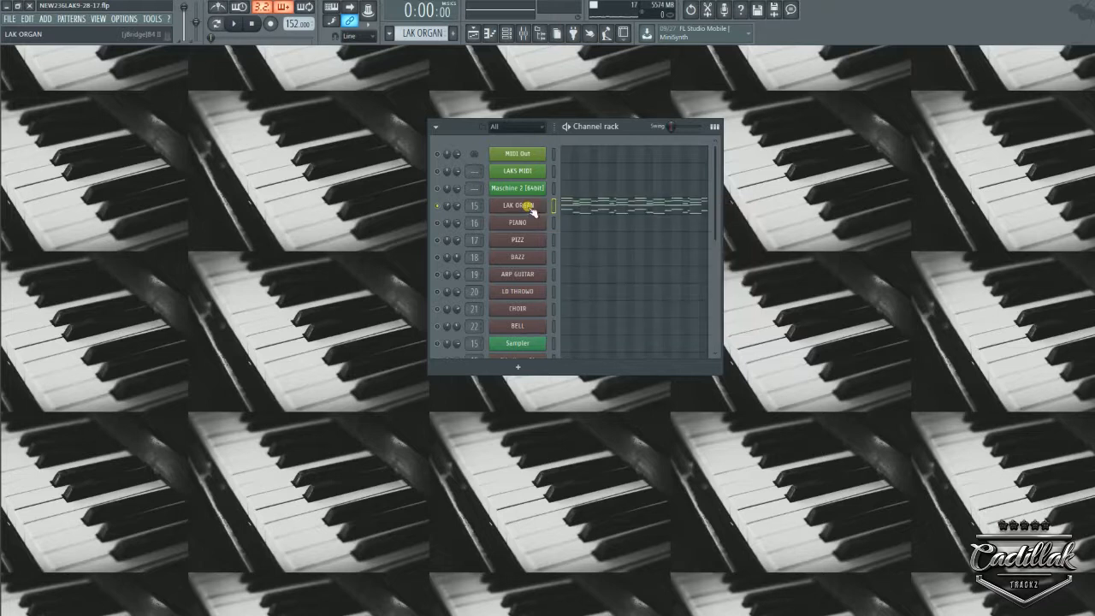
{"action": "left_click", "coordinate": [529, 173]}
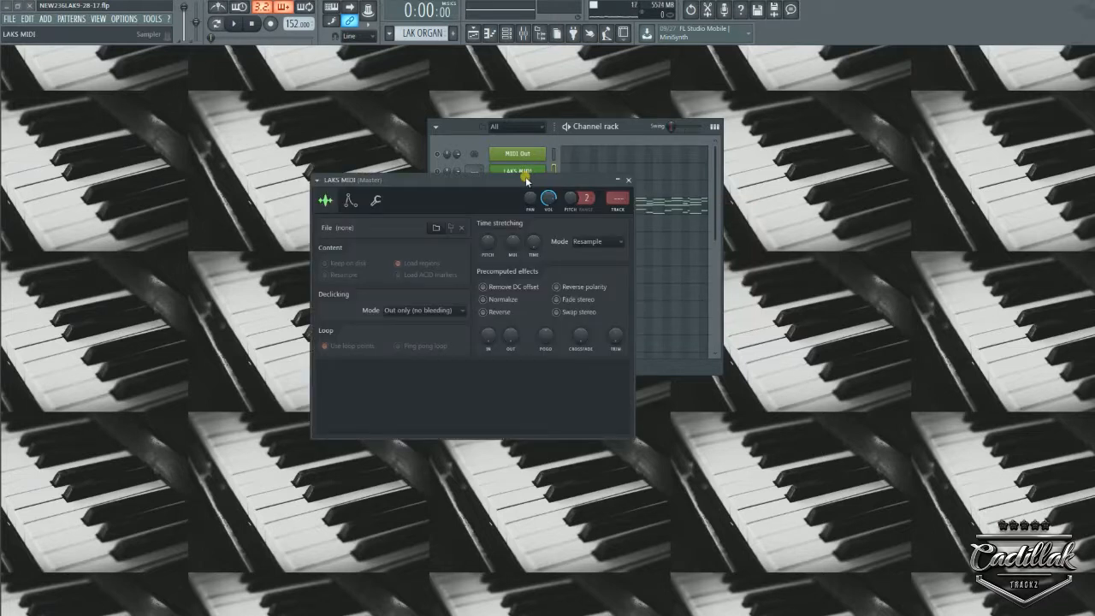
{"action": "left_click", "coordinate": [628, 179]}
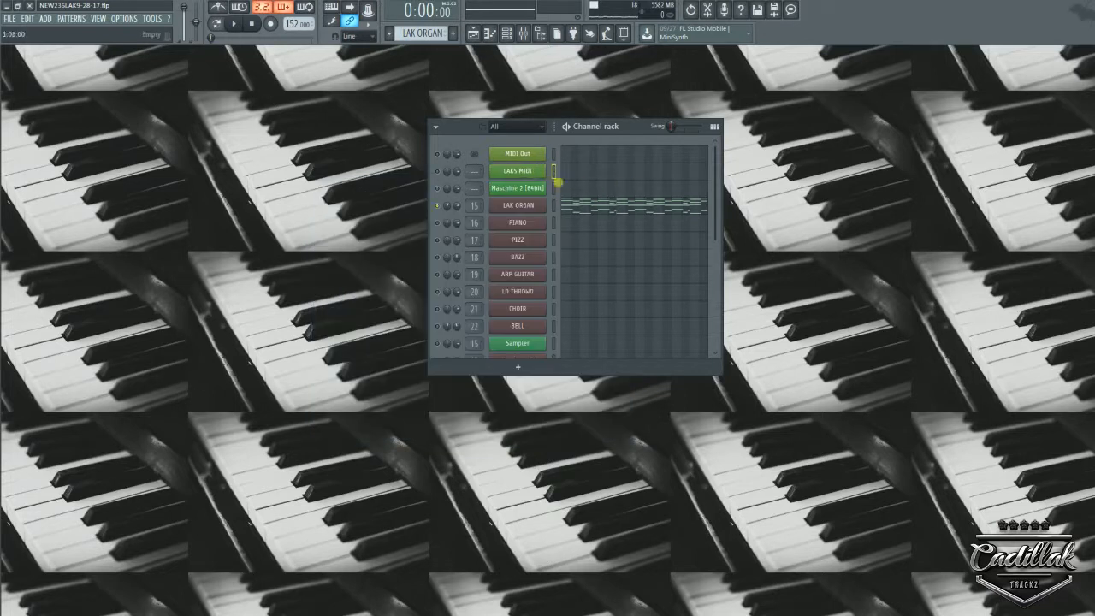
{"action": "left_click", "coordinate": [529, 174]}
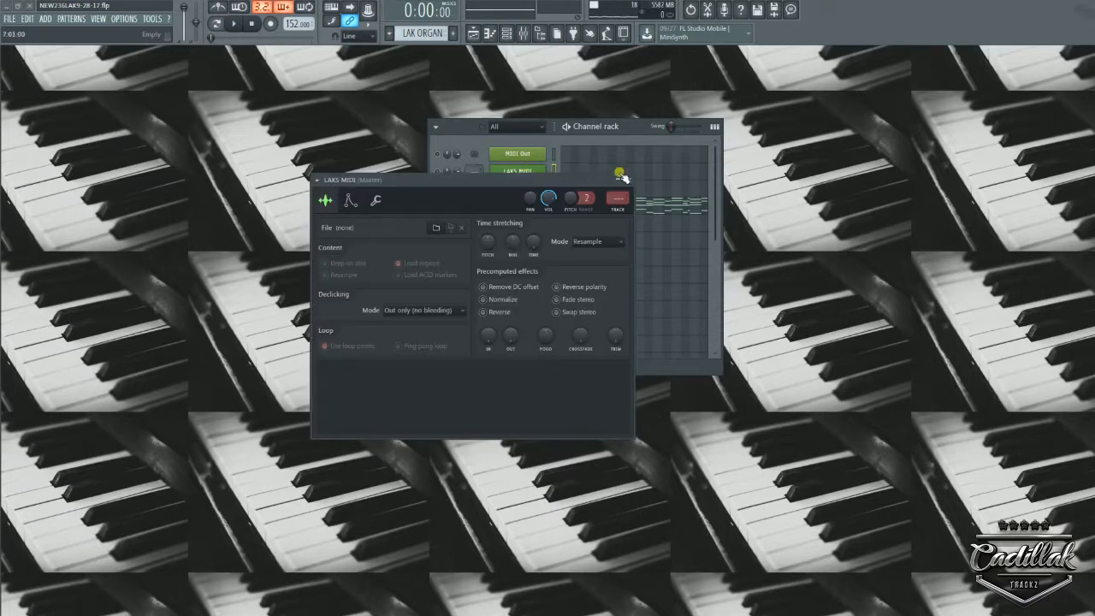
{"action": "left_click", "coordinate": [628, 180]}
{"action": "right_click", "coordinate": [519, 172]}
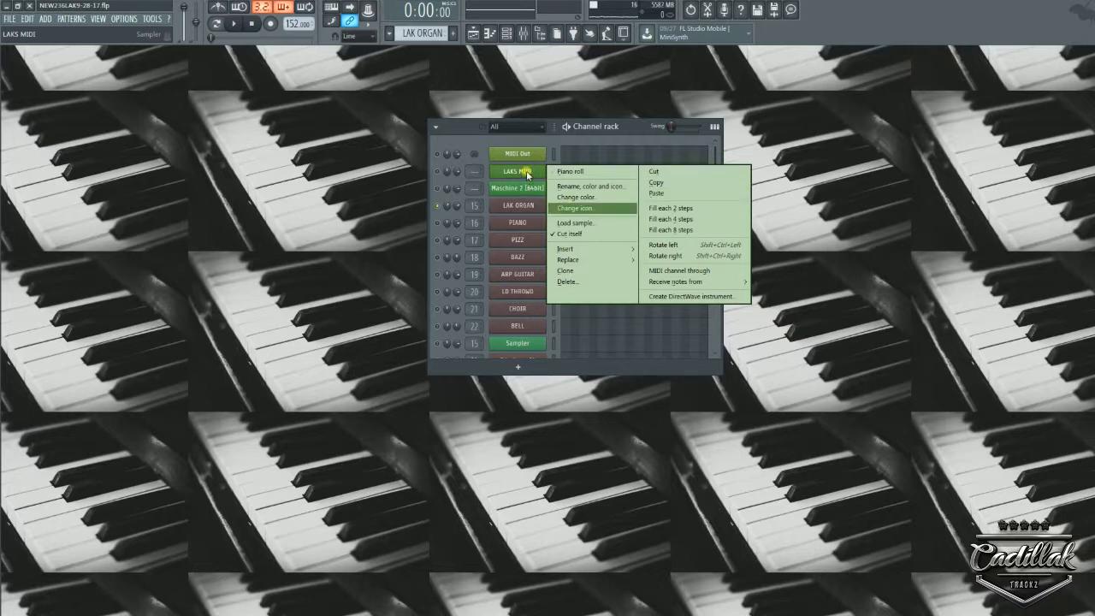
{"action": "left_click", "coordinate": [528, 174]}
{"action": "right_click", "coordinate": [529, 175]}
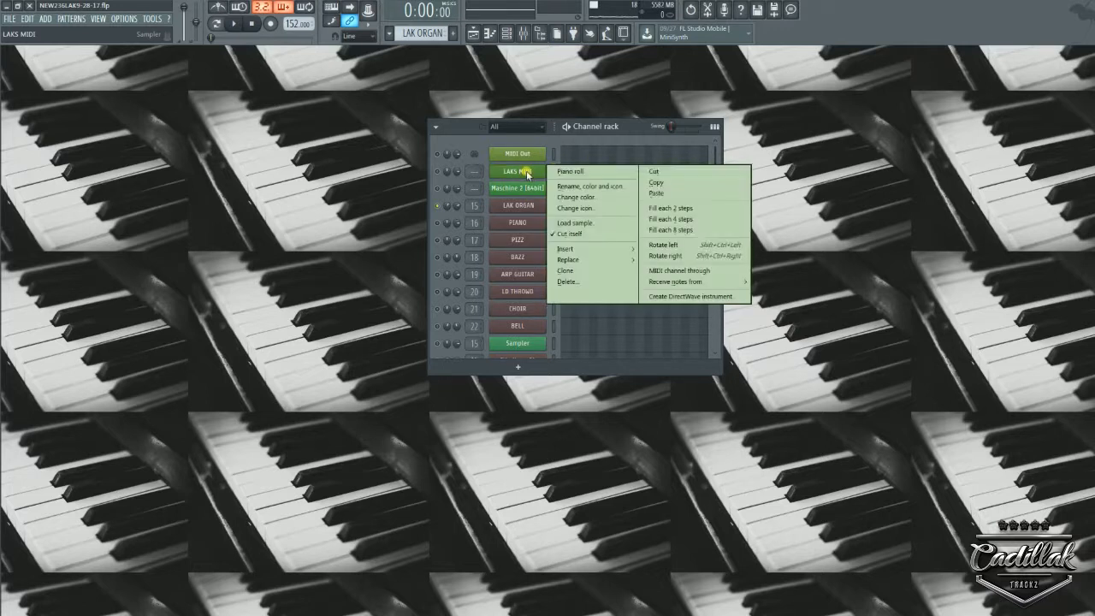
{"action": "left_click", "coordinate": [526, 174]}
Open the LAKS MIDI channel's piano roll, delete all notes from bar 5 onward, and select the notes in the first four bars.
{"action": "right_click", "coordinate": [526, 175]}
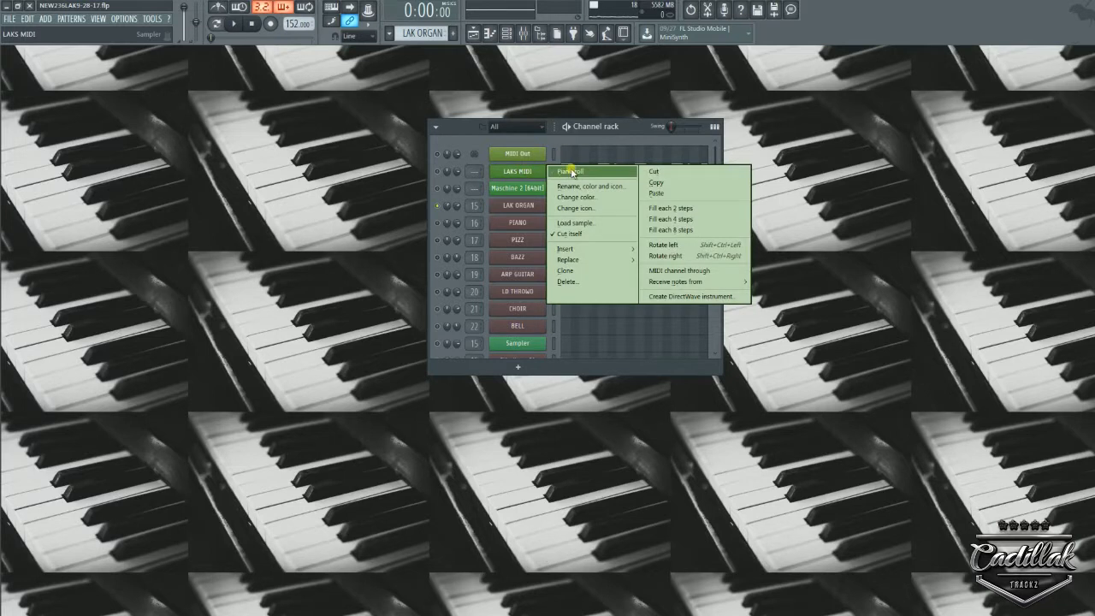
{"action": "left_click", "coordinate": [571, 171]}
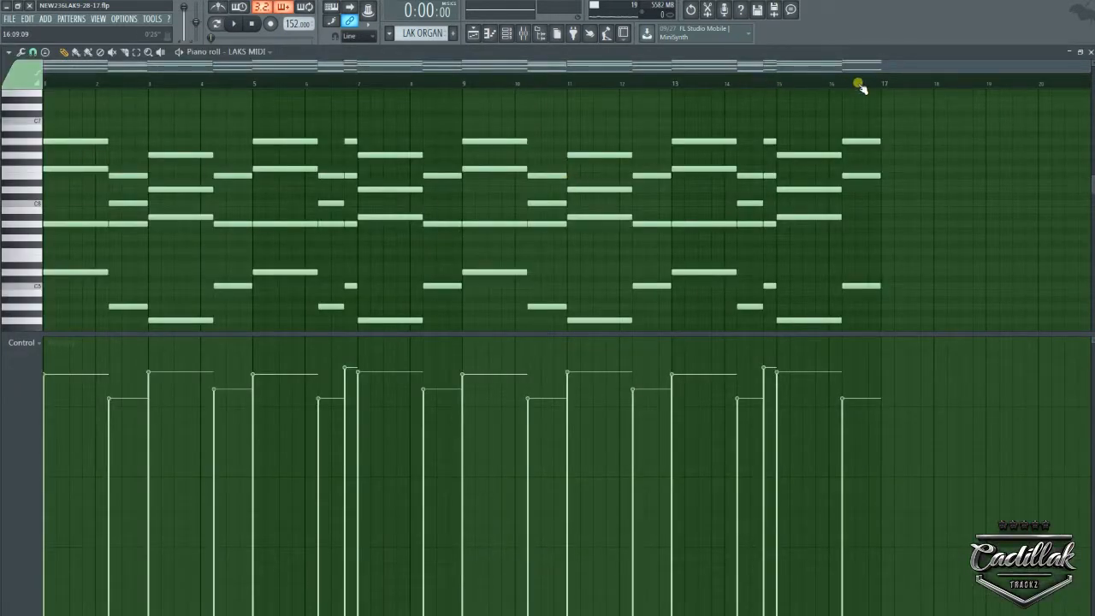
{"action": "left_click_drag", "start_coordinate": [892, 86], "coordinate": [592, 83]}
{"action": "left_click_drag", "start_coordinate": [357, 111], "coordinate": [0, 107]}
{"action": "key", "text": "Delete"}
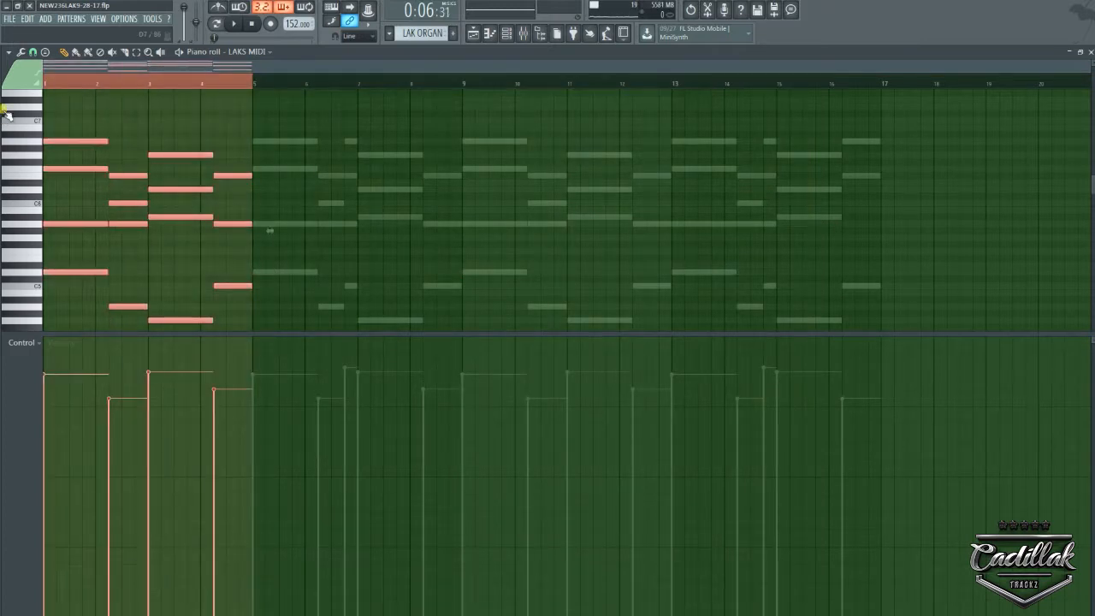
Duplicate the selected four-bar section three times to fill bars 5 to 16.
{"action": "key", "text": "ctrl+b"}
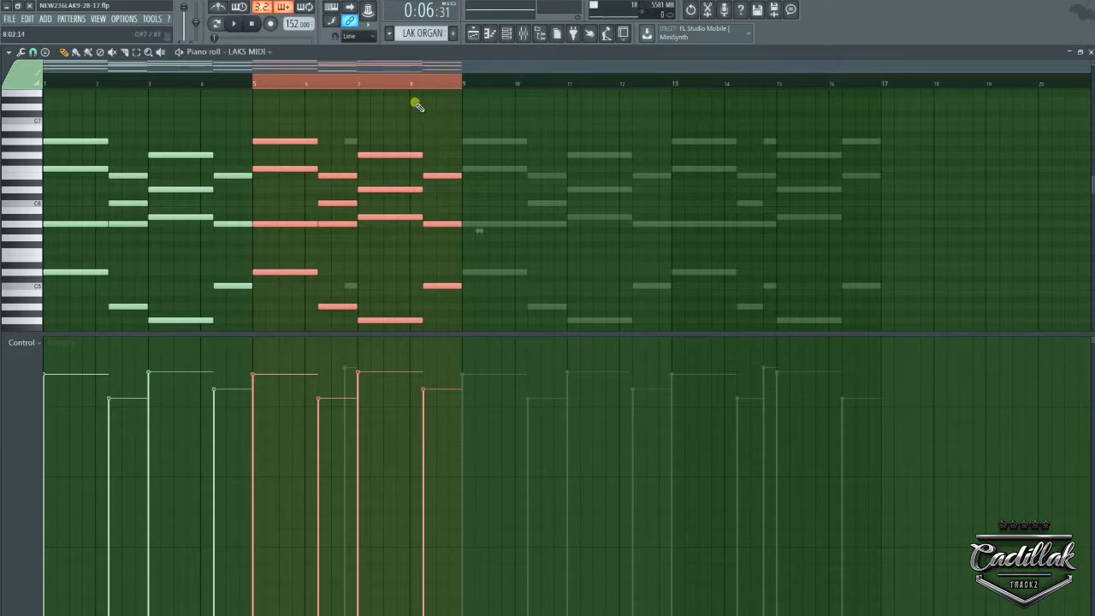
{"action": "key", "text": "ctrl+b"}
{"action": "key", "text": "ctrl+b"}
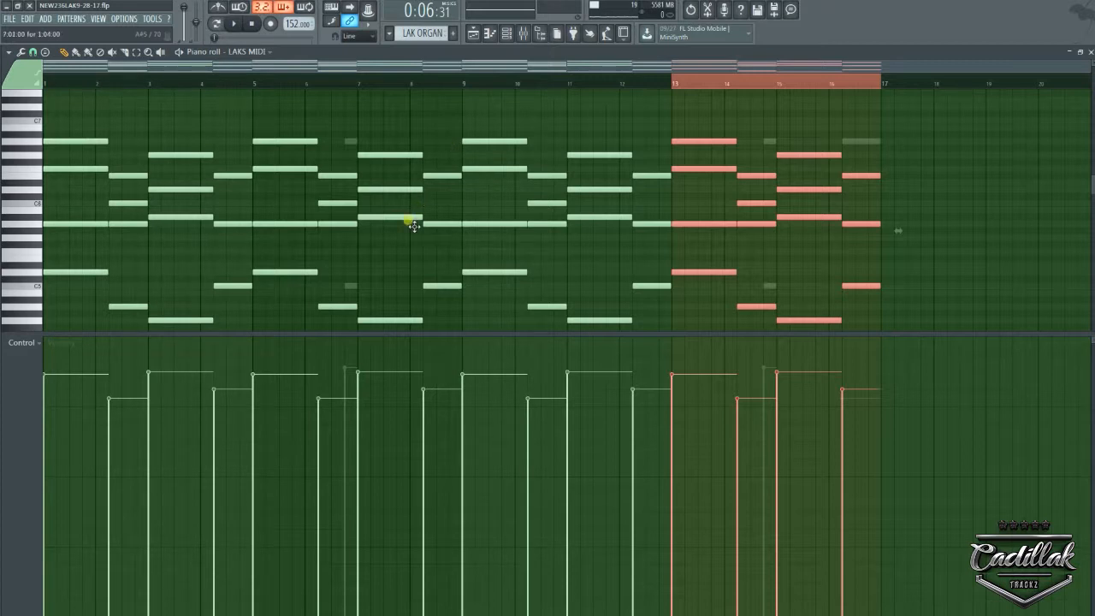
Undo the three duplications so that only the first four bars of notes remain.
{"action": "key", "text": "ctrl+z"}
{"action": "key", "text": "ctrl+z"}
{"action": "key", "text": "ctrl+z"}
{"action": "key", "text": "ctrl+z"}
{"action": "key", "text": "ctrl+z"}
{"action": "key", "text": "ctrl+z"}
{"action": "key", "text": "ctrl+z"}
{"action": "key", "text": "ctrl+z"}
{"action": "key", "text": "ctrl+z"}
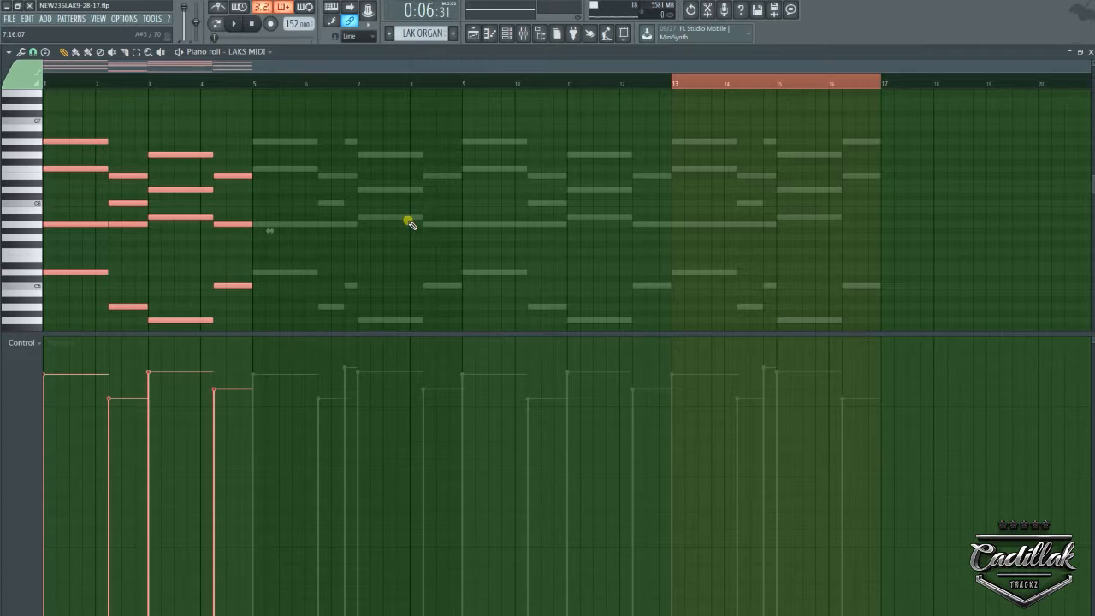
Duplicate the four-bar section twice, and shift the last copy up an octave and back to its original pitch.
{"action": "key", "text": "ctrl+b"}
{"action": "key", "text": "ctrl+b"}
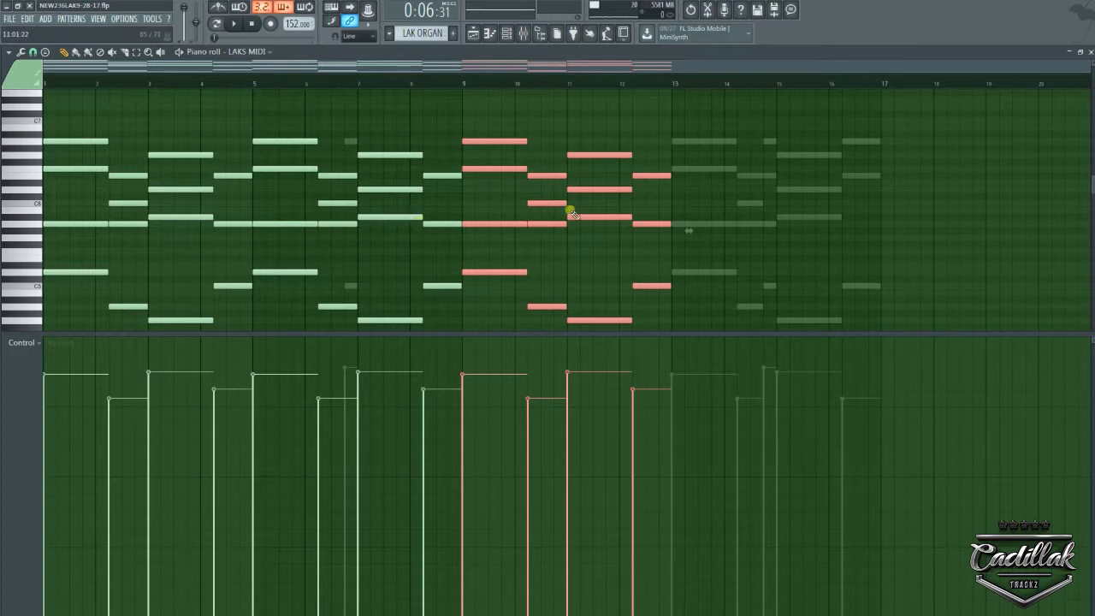
{"action": "key", "text": "ctrl+Up"}
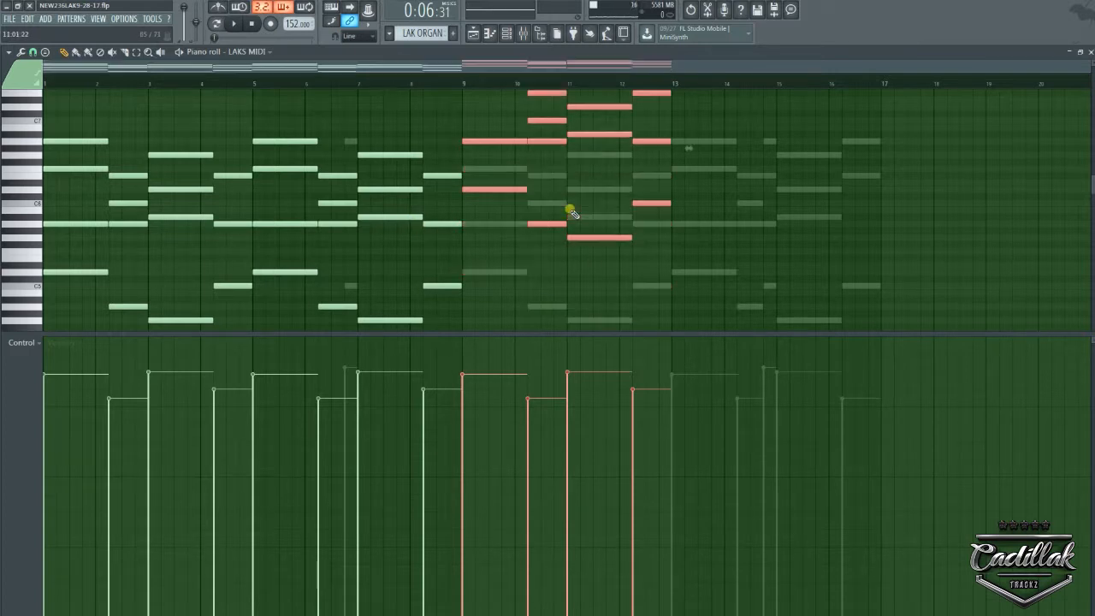
{"action": "key", "text": "ctrl+Down"}
{"action": "key", "text": "ctrl+Up"}
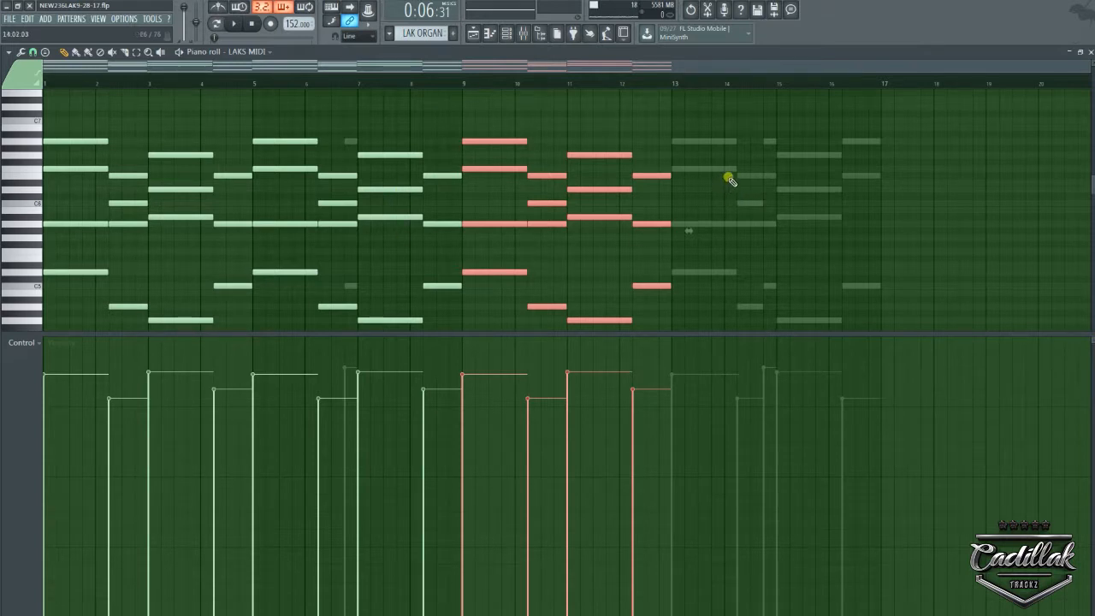
Enlarge the note grid by shrinking the control lane, and select the notes in bars 1 to 12.
{"action": "scroll", "coordinate": [729, 180], "scroll_direction": "up", "scroll_amount": 2}
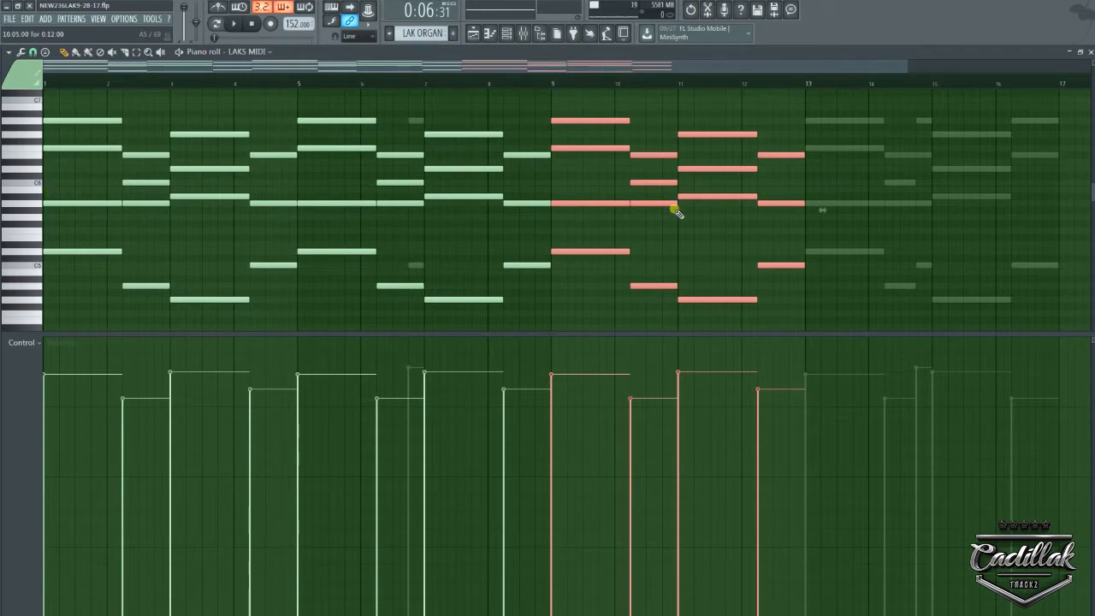
{"action": "left_click_drag", "start_coordinate": [731, 332], "coordinate": [721, 527]}
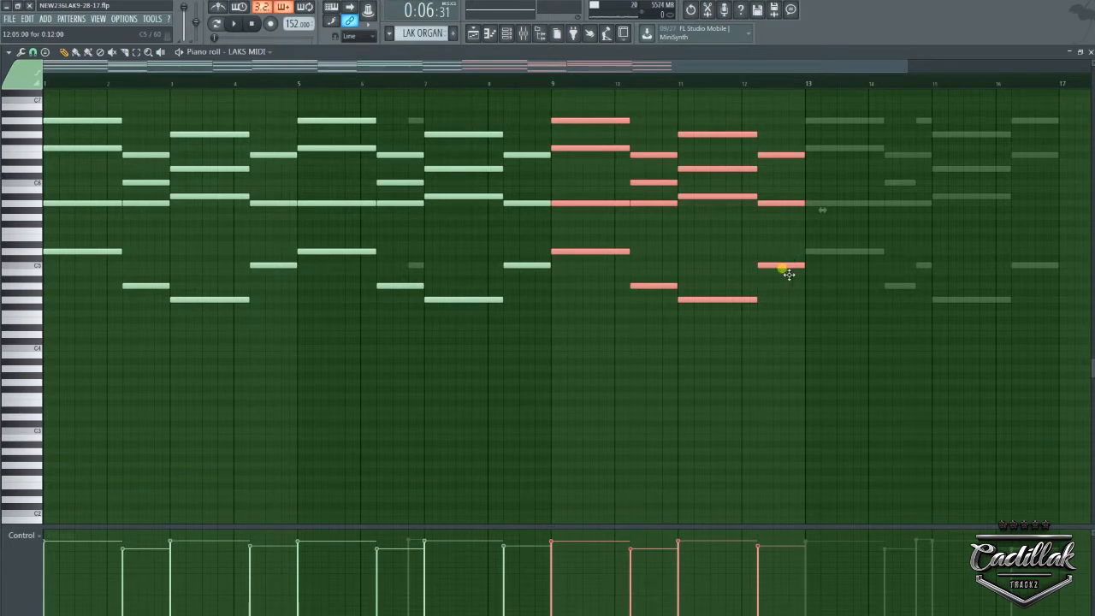
{"action": "key", "text": "ctrl+a"}
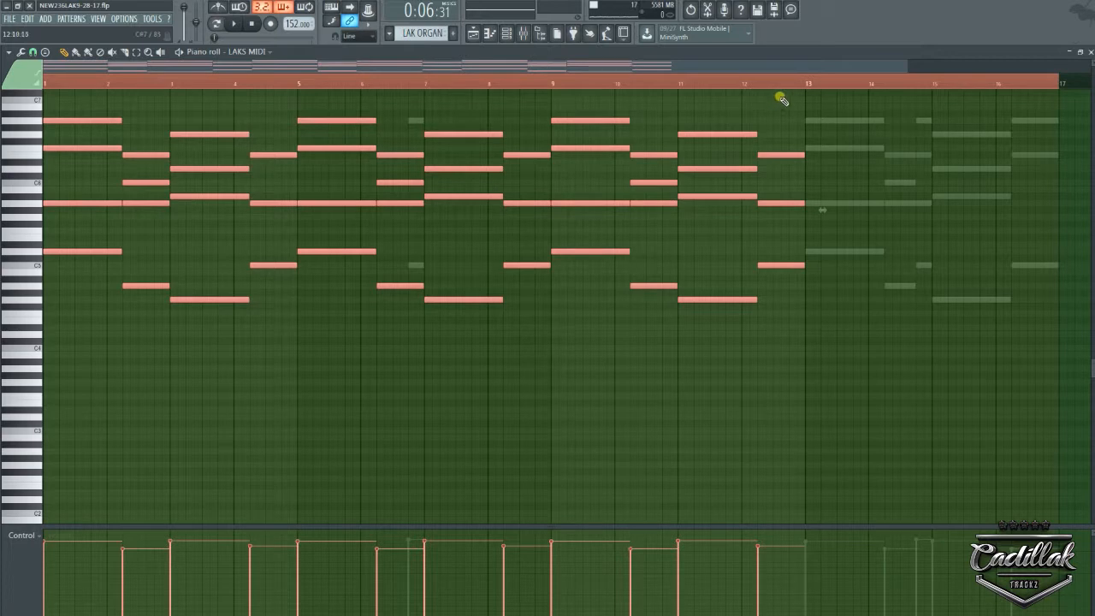
{"action": "left_click_drag", "start_coordinate": [806, 83], "coordinate": [5, 53]}
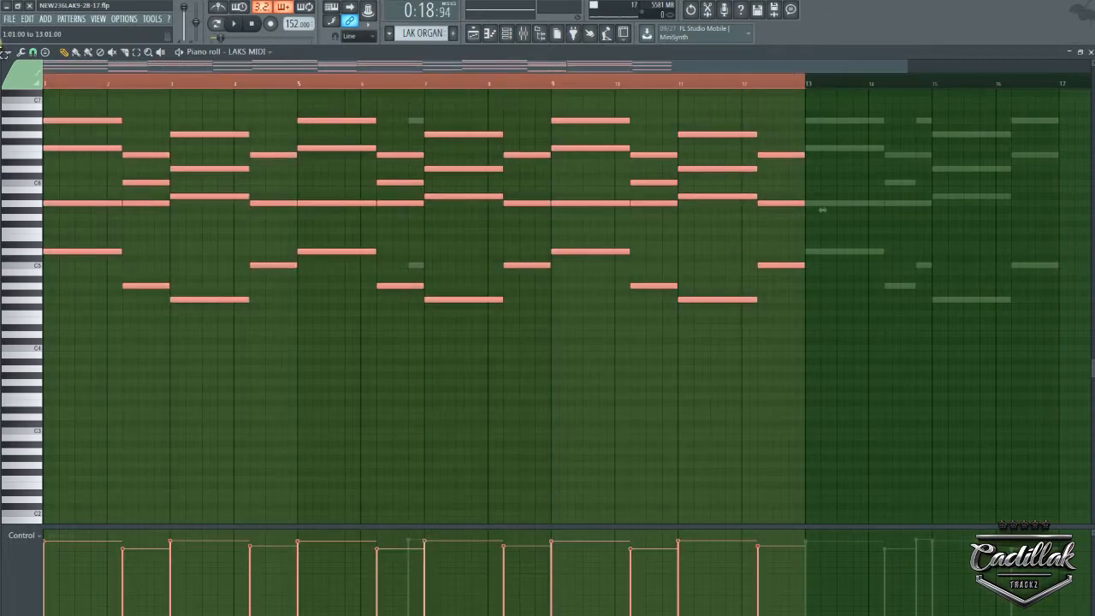
Set the piano roll's snap to Line and duplicate the twelve-bar selection twice.
{"action": "left_click", "coordinate": [32, 52]}
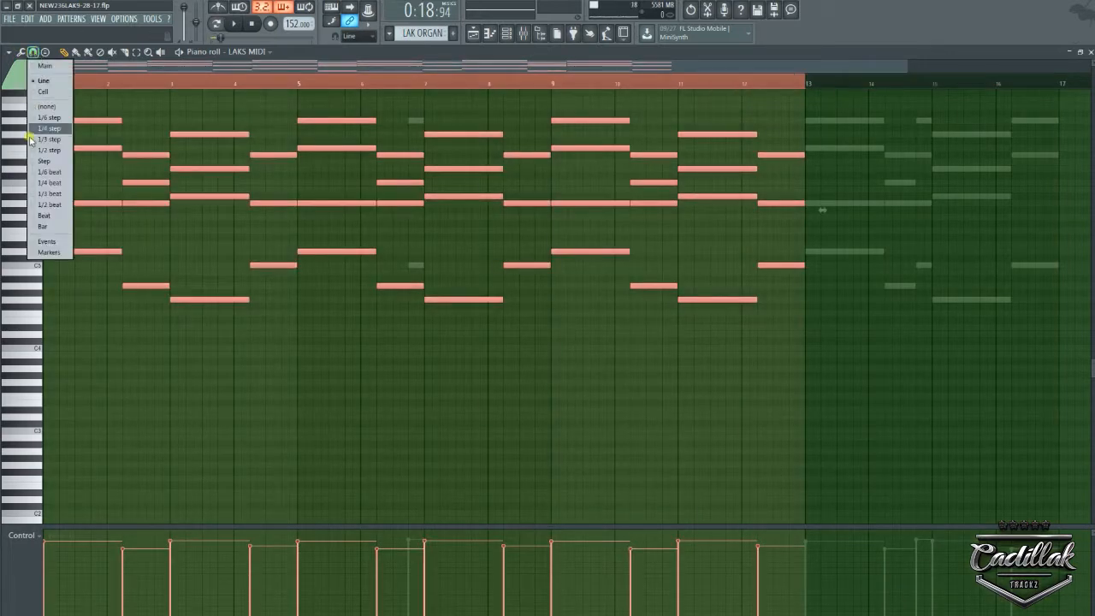
{"action": "left_click", "coordinate": [48, 83]}
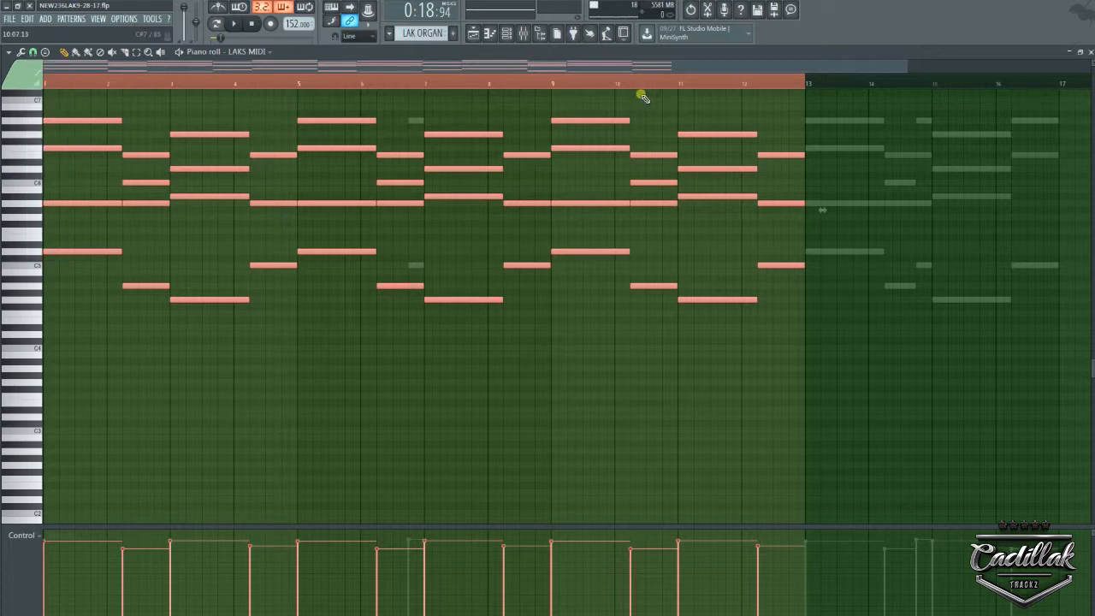
{"action": "key", "text": "ctrl+b"}
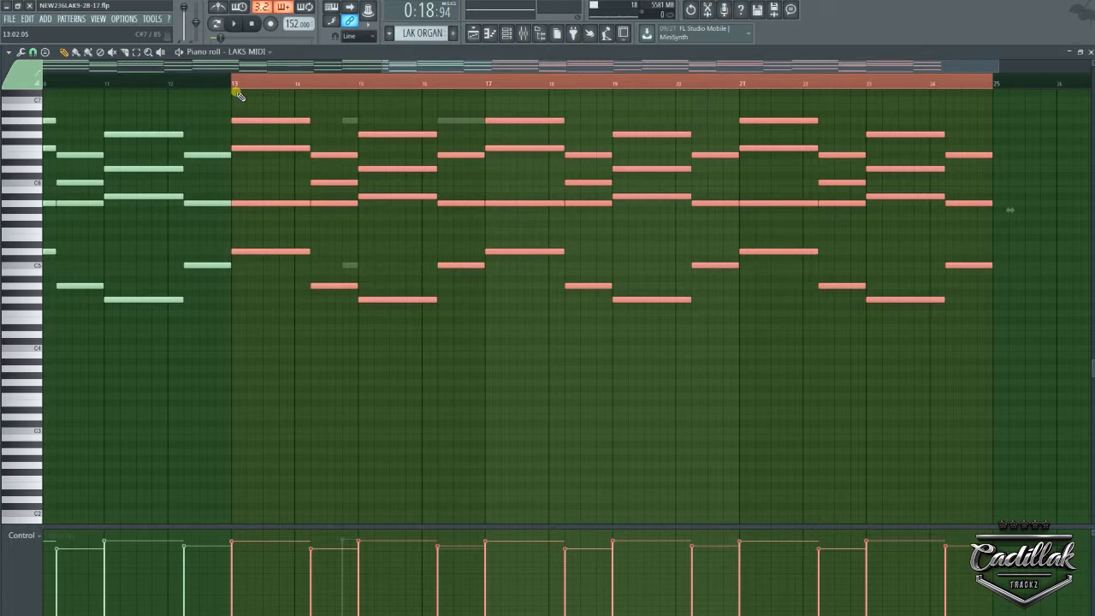
{"action": "key", "text": "ctrl+b"}
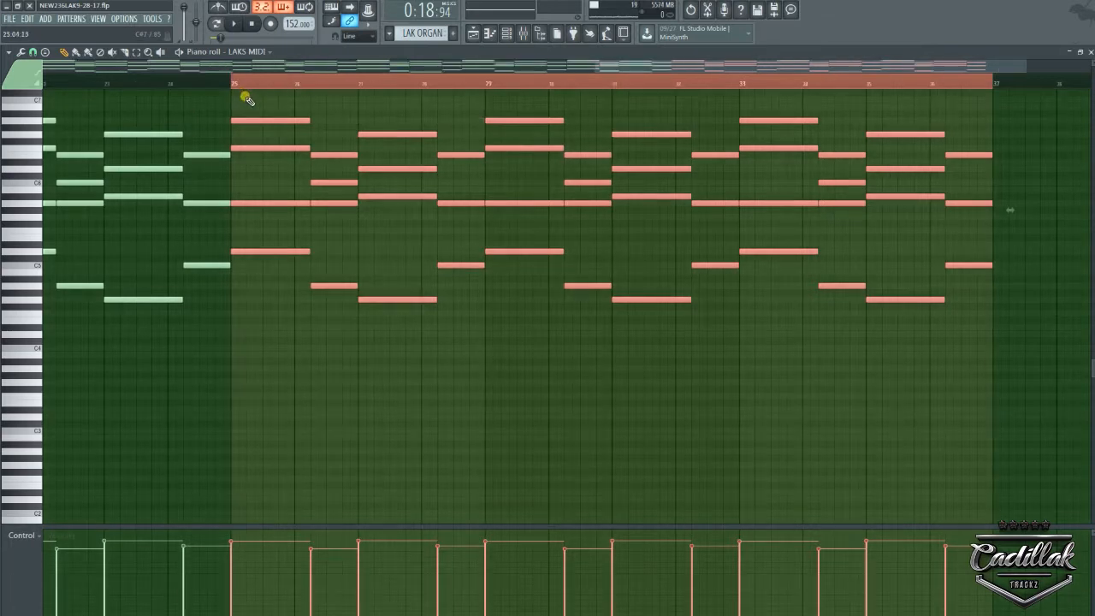
Shift the last twelve-bar copy up and down by octaves, return it to its original pitch, and close the piano roll.
{"action": "right_click", "coordinate": [663, 441], "text": "ctrl"}
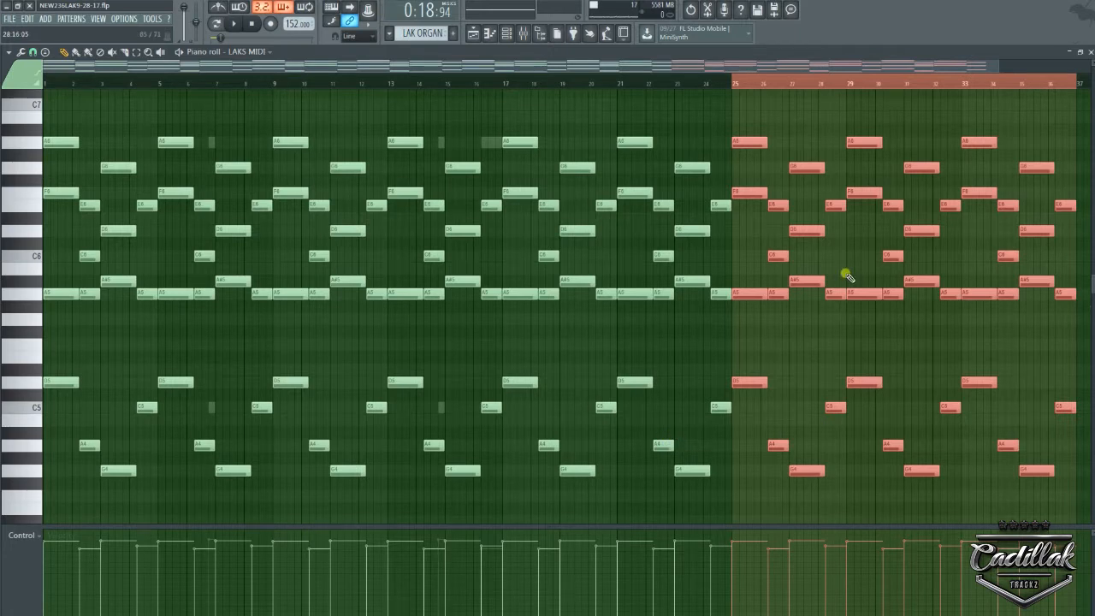
{"action": "key", "text": "ctrl+Up"}
{"action": "key", "text": "ctrl+Down"}
{"action": "key", "text": "ctrl+Down"}
{"action": "key", "text": "ctrl+Up"}
{"action": "key", "text": "ctrl+Up"}
{"action": "key", "text": "ctrl+Down"}
{"action": "left_click", "coordinate": [1090, 52]}
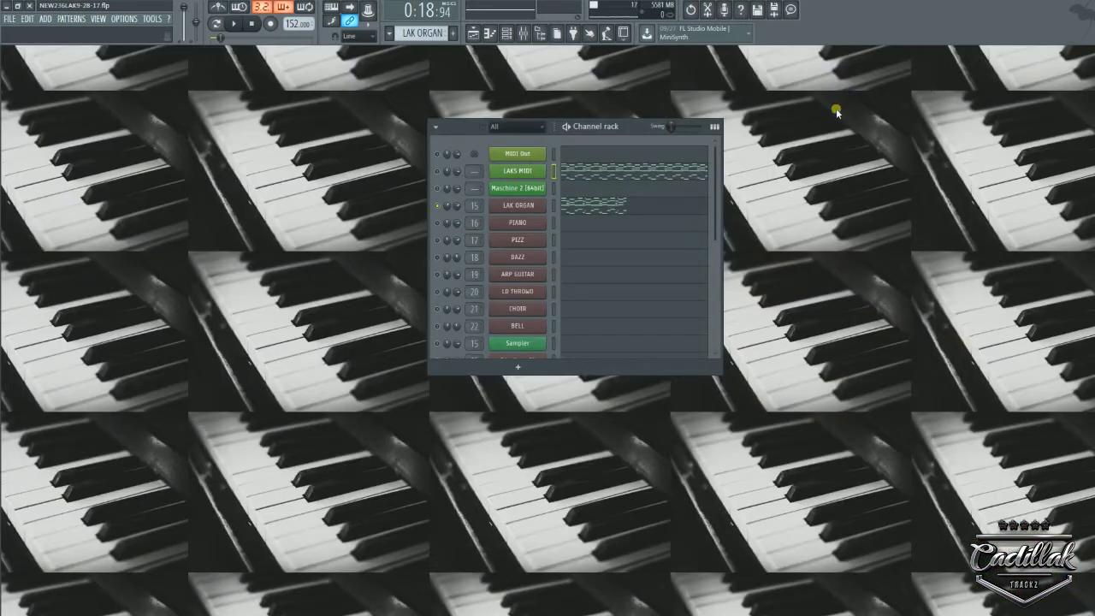
Reopen the LAKS MIDI channel's piano roll from the channel rack to view its notes, and close it.
{"action": "right_click", "coordinate": [525, 207]}
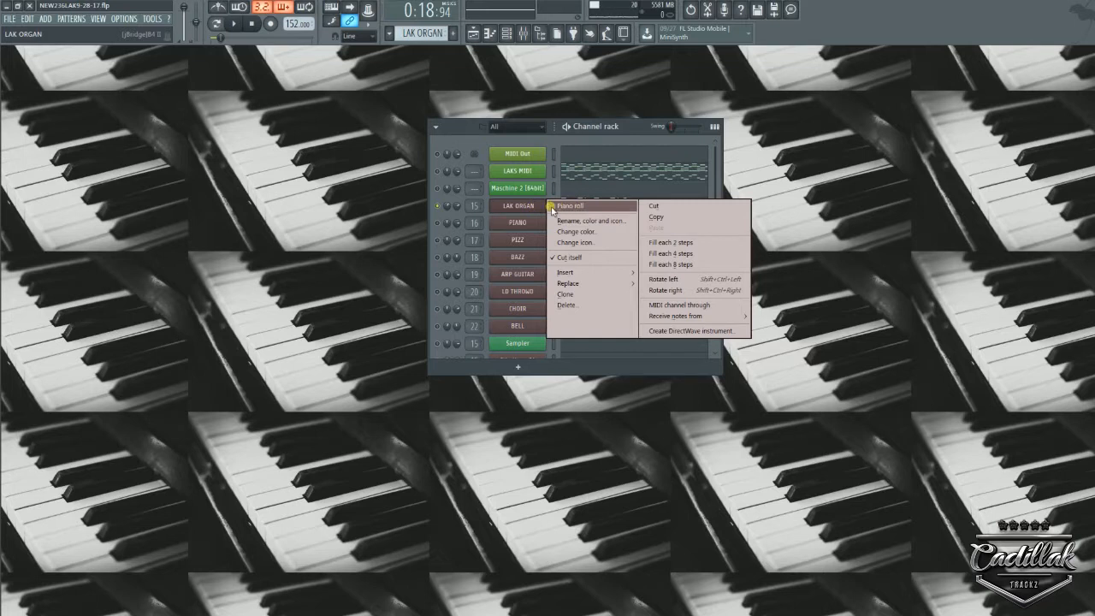
{"action": "right_click", "coordinate": [525, 171]}
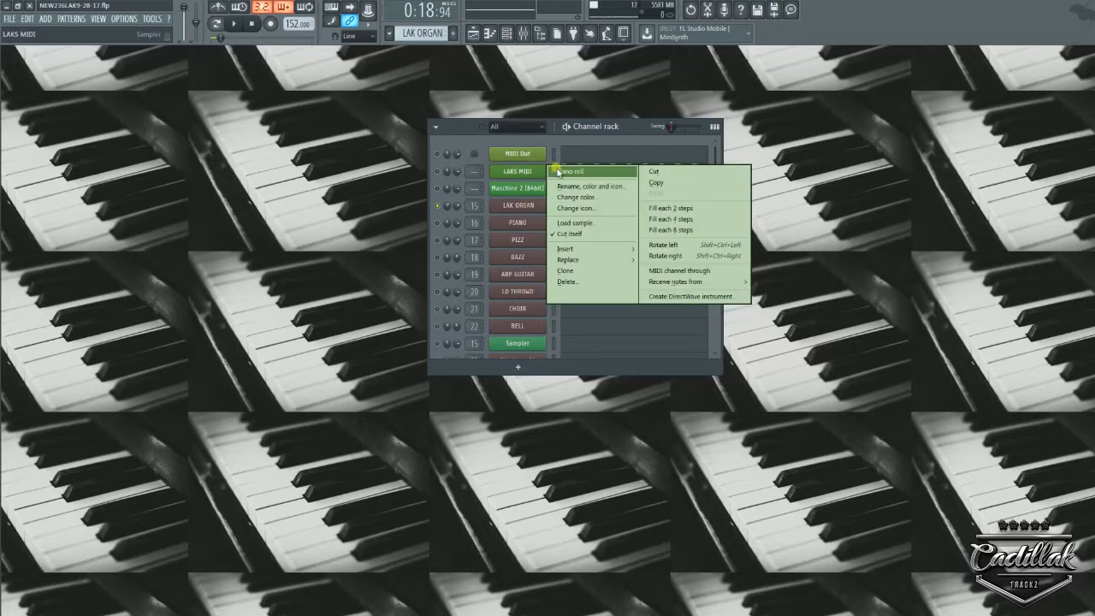
{"action": "left_click", "coordinate": [562, 171]}
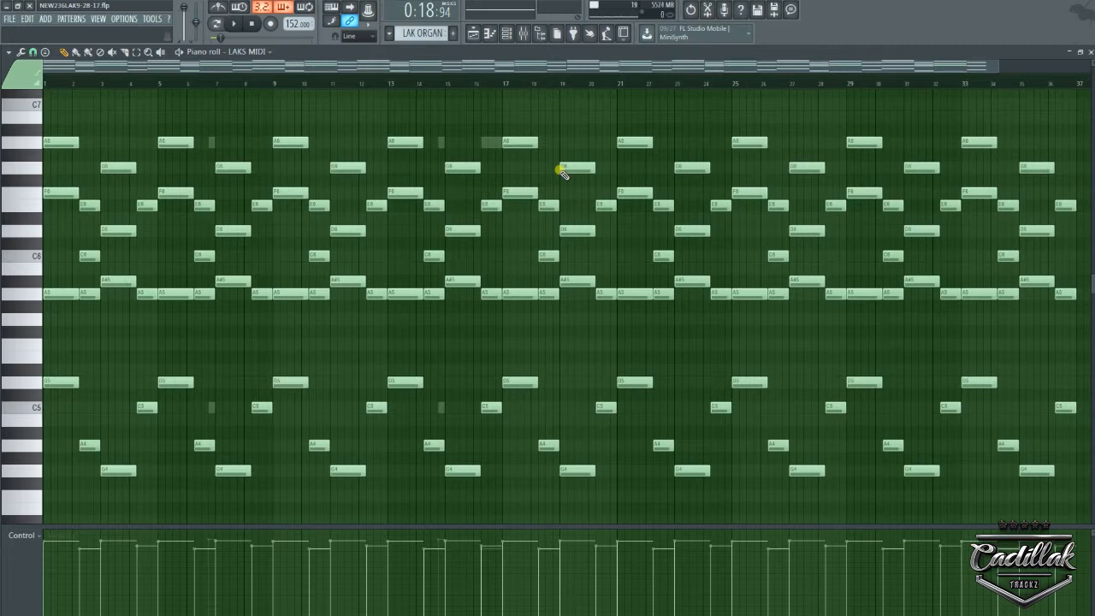
{"action": "left_click", "coordinate": [1091, 52]}
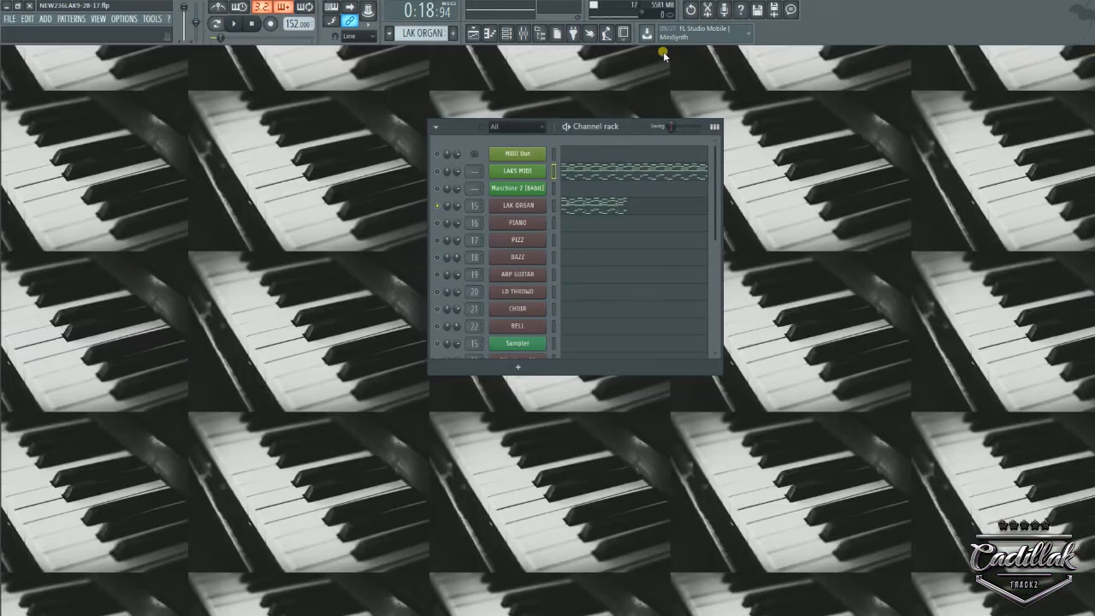
Toggle the playlist, the channel rack and the piano roll in turn, leaving the LAKS MIDI piano roll open.
{"action": "key", "text": "F5"}
{"action": "key", "text": "F5"}
{"action": "key", "text": "F6"}
{"action": "key", "text": "F6"}
{"action": "key", "text": "F7"}
{"action": "key", "text": "F7"}
{"action": "key", "text": "F7"}
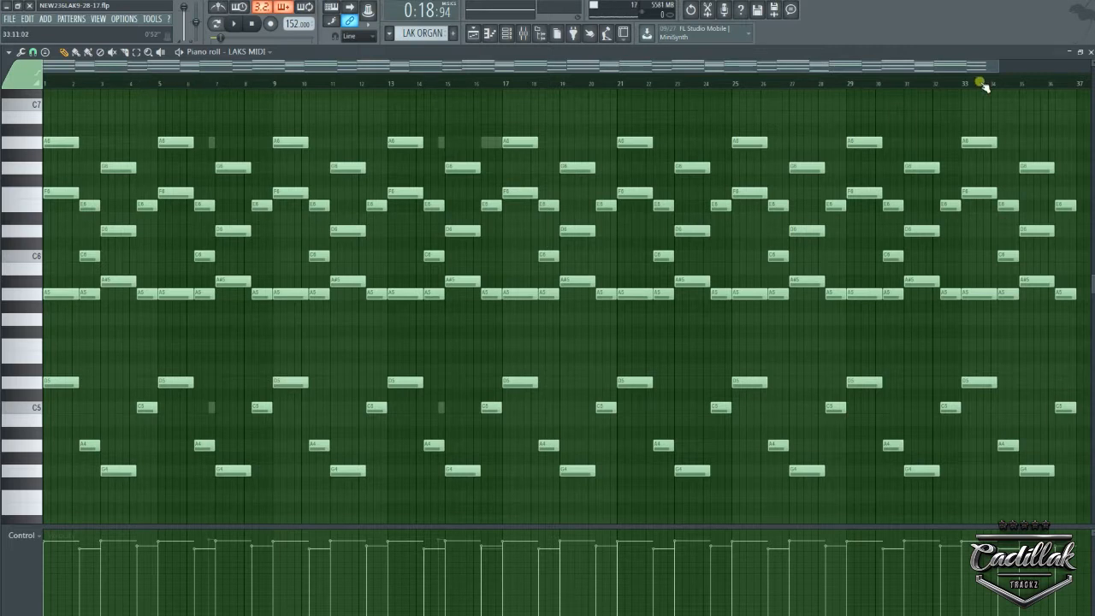
Undo the duplications and the deletion of notes from bar 5 onward in LAKS MIDI, and close the piano roll.
{"action": "key", "text": "ctrl+z"}
{"action": "key", "text": "ctrl+z"}
{"action": "key", "text": "ctrl+z"}
{"action": "key", "text": "ctrl+z"}
{"action": "key", "text": "ctrl+z"}
{"action": "key", "text": "ctrl+z"}
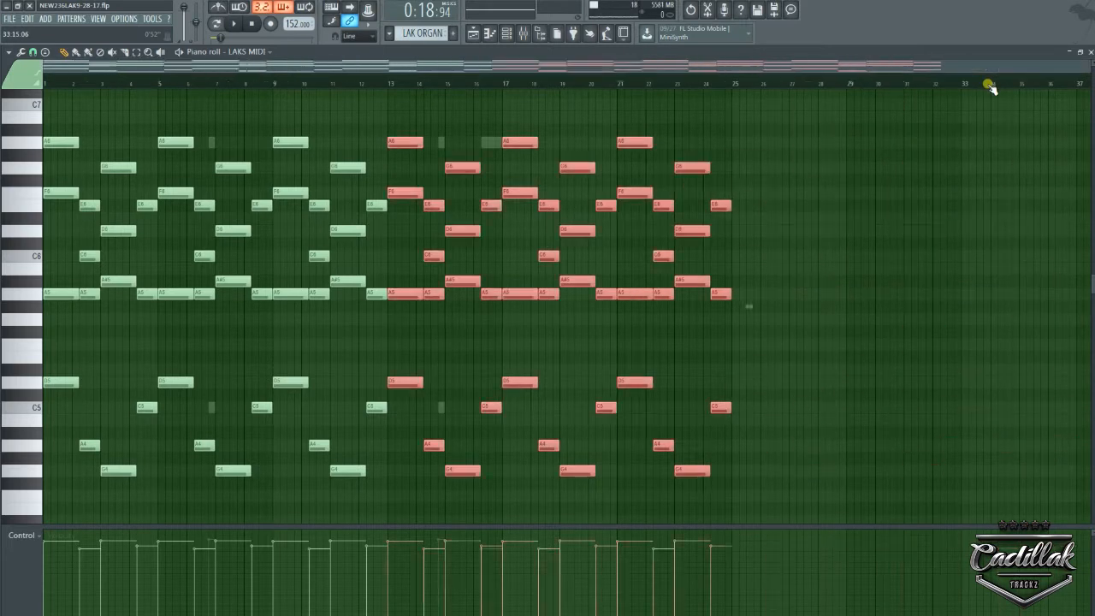
{"action": "key", "text": "ctrl+z"}
{"action": "key", "text": "ctrl+z"}
{"action": "key", "text": "ctrl+z"}
{"action": "key", "text": "ctrl+z"}
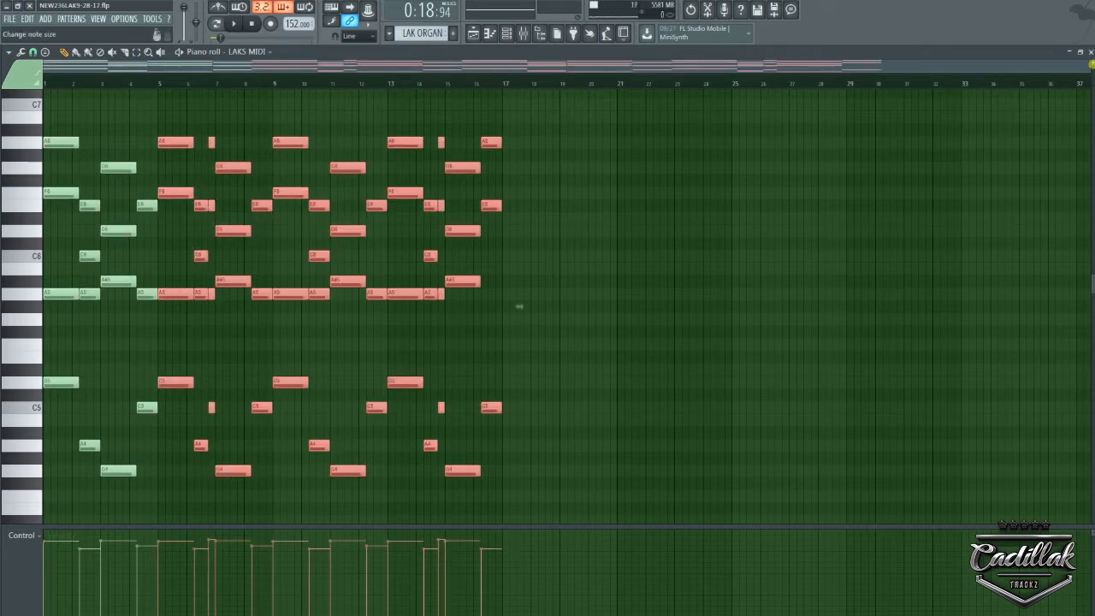
{"action": "left_click", "coordinate": [1090, 53]}
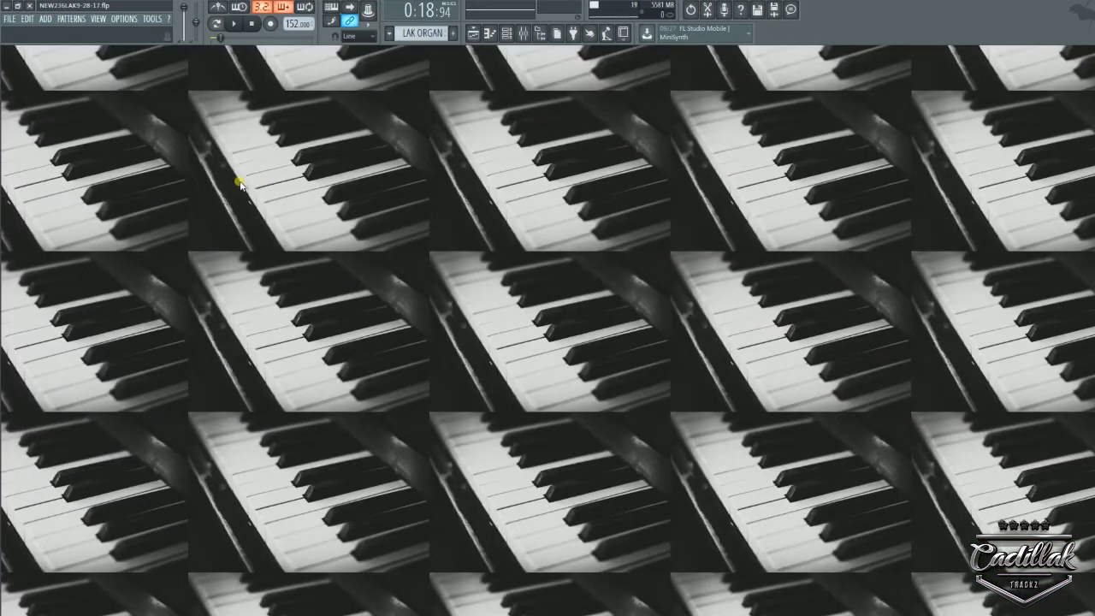